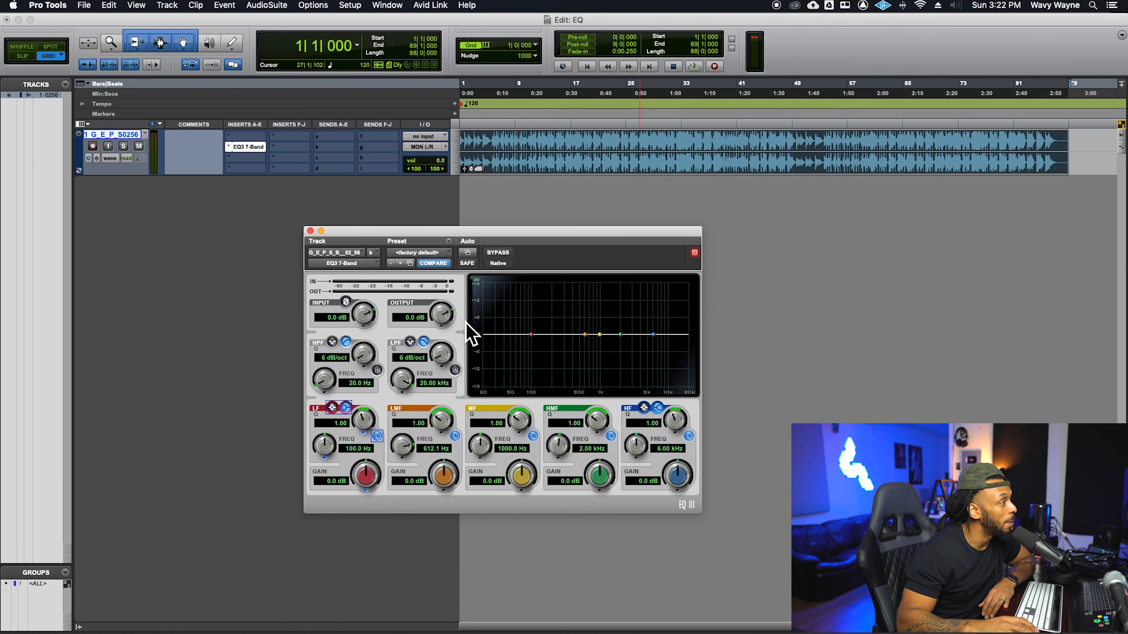
Try lowering the EQ's input gain to about -19.9 dB, and reset it to 0.0 dB.
left_click_drag(365, 308, 381, 437)
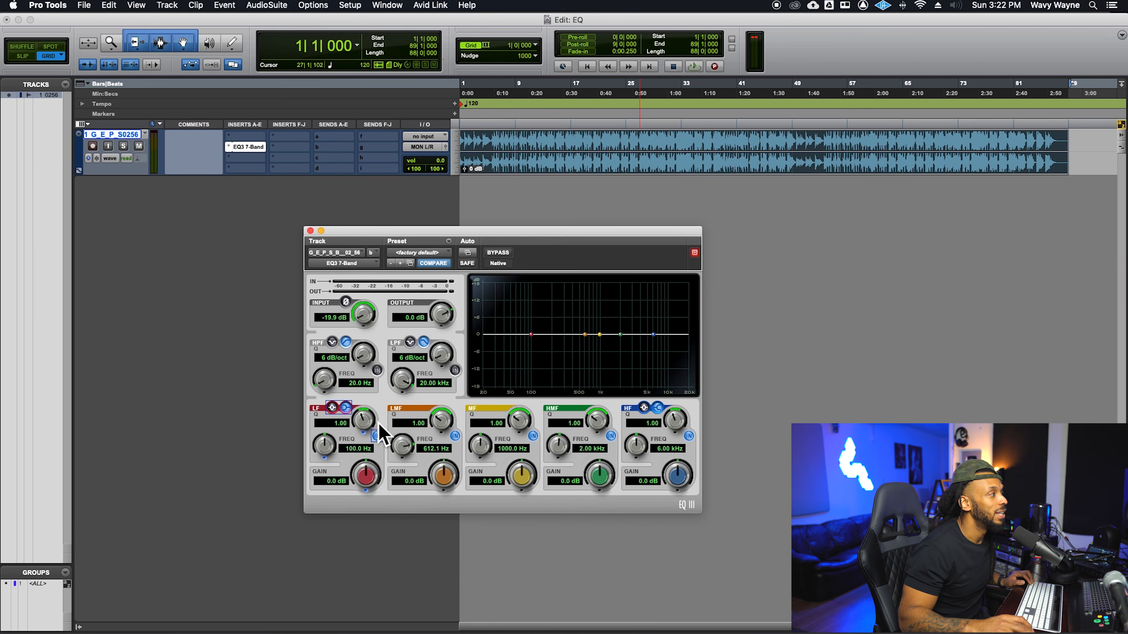
mouse_move(367, 324)
left_mouse_down()
mouse_move(372, 304)
mouse_move(377, 342)
mouse_move(371, 325)
left_mouse_up()
left_click(372, 323, "alt")
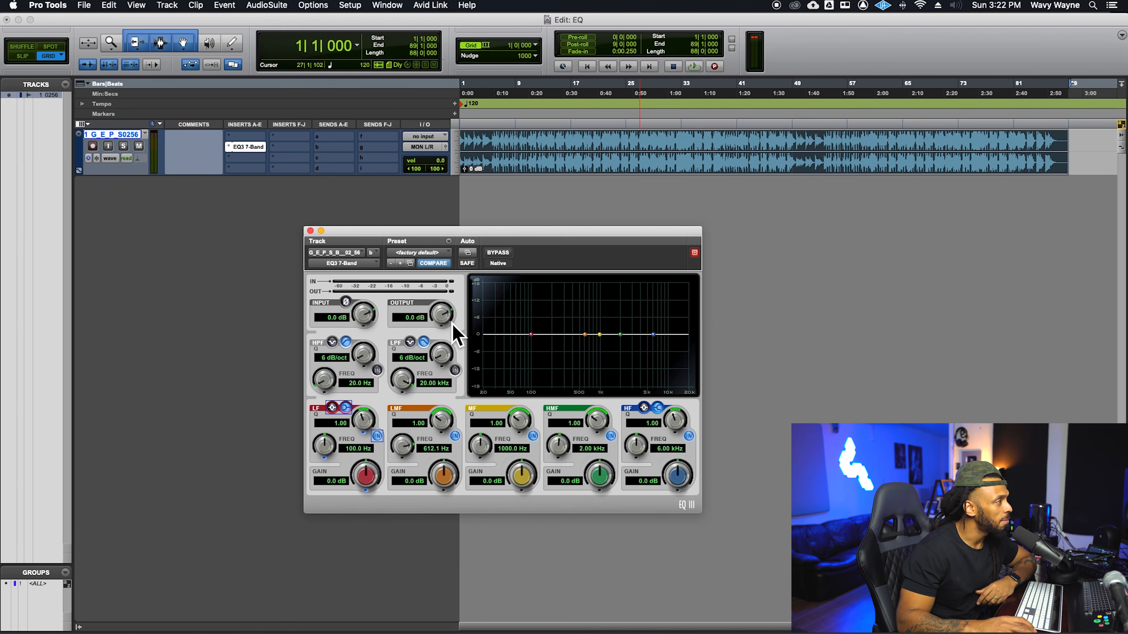
Try reducing the EQ's output gain to about -4.0 dB, and reset it to 0.0 dB.
left_click_drag(453, 317, 442, 351)
left_click(443, 318, "alt")
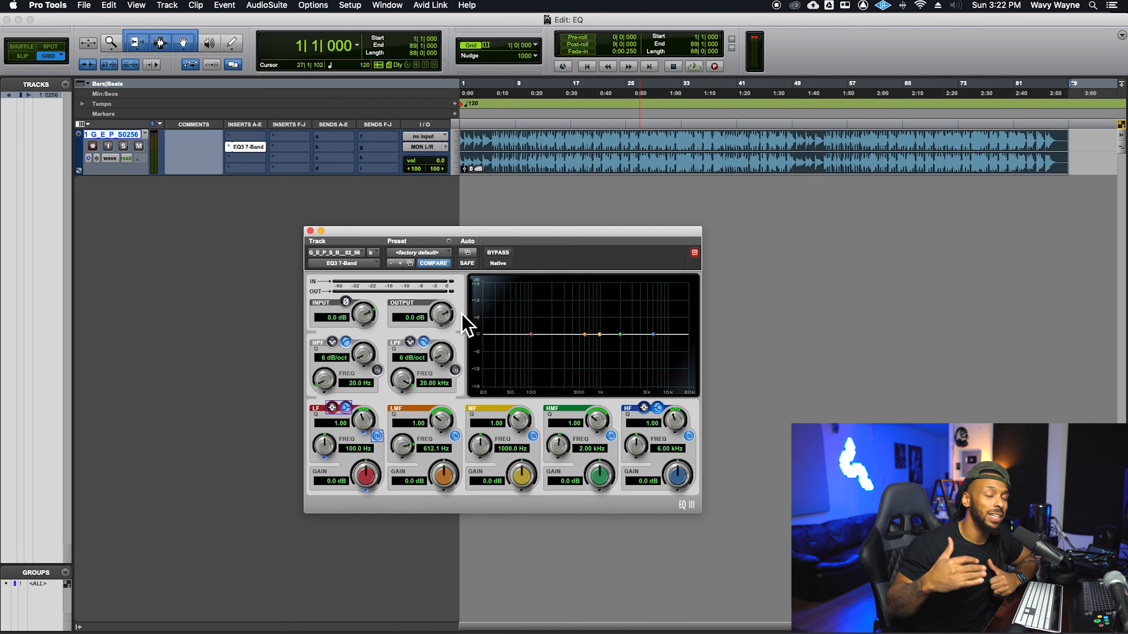
left_click_drag(441, 320, 451, 383)
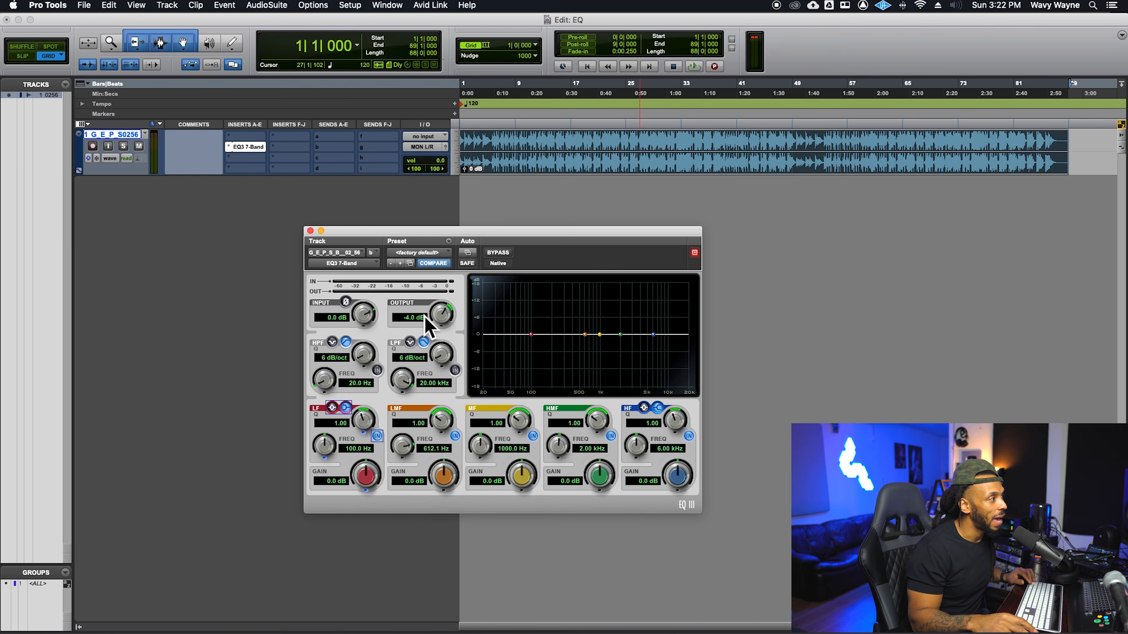
left_click(439, 317, "alt")
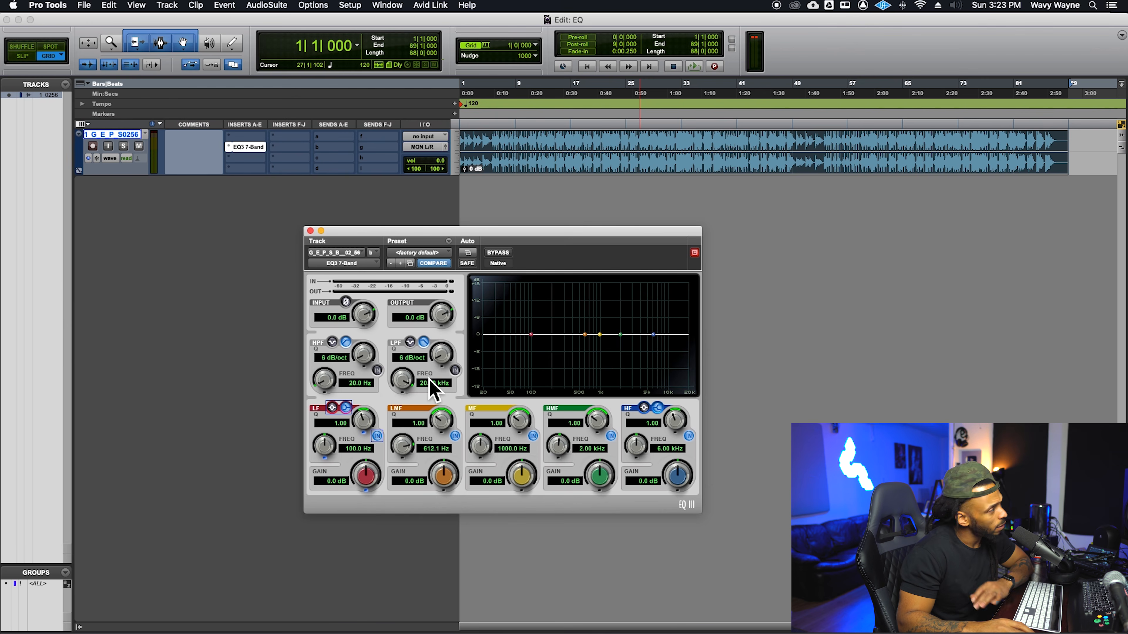
Toggle the high-pass and low-pass filters on and off again to compare their effect on the EQ curve.
left_click_drag(406, 237, 413, 228)
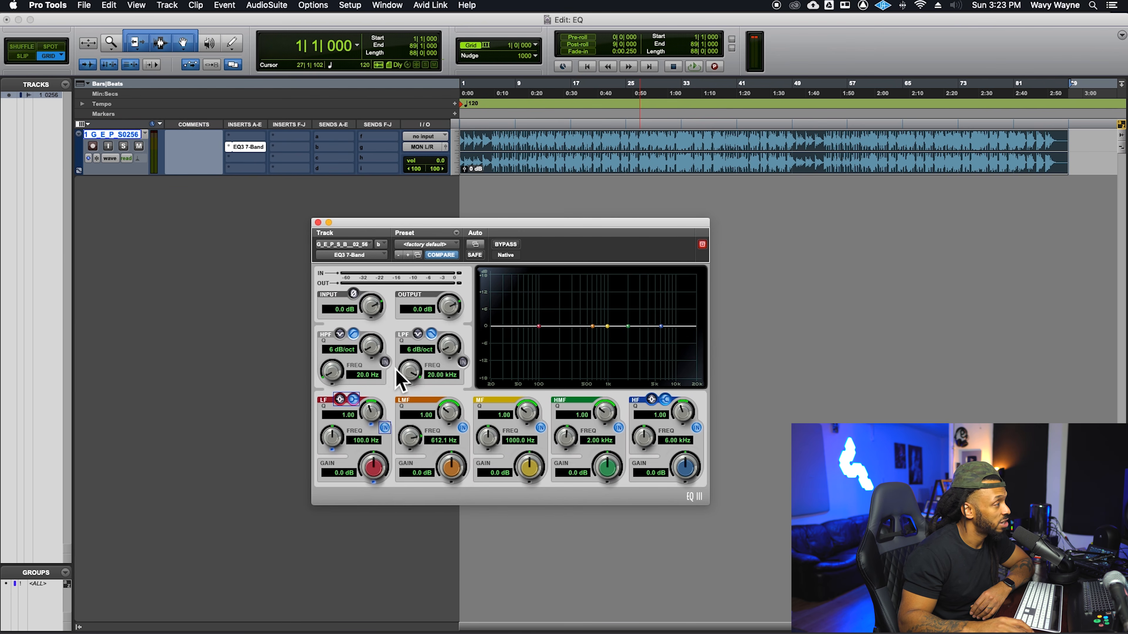
left_click(384, 362)
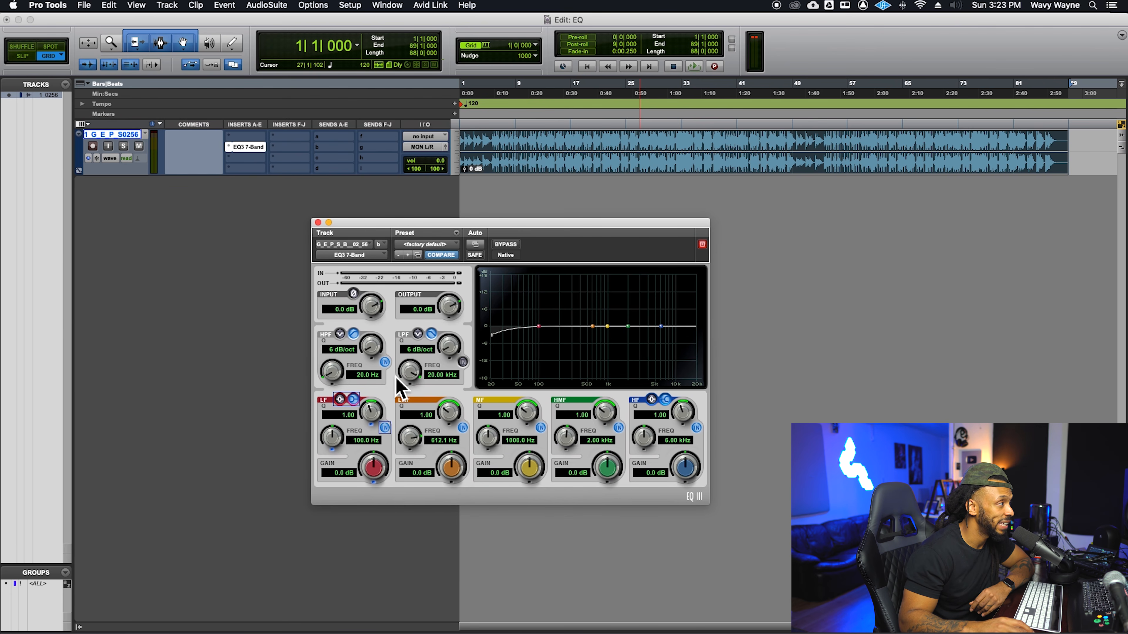
left_click(385, 362)
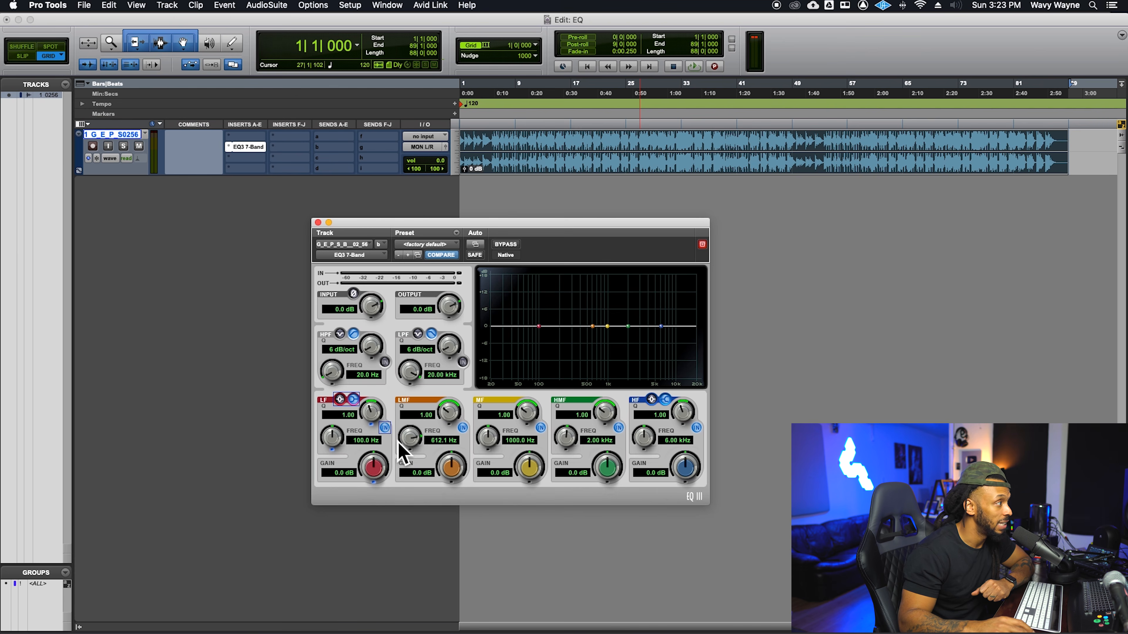
left_click(385, 362)
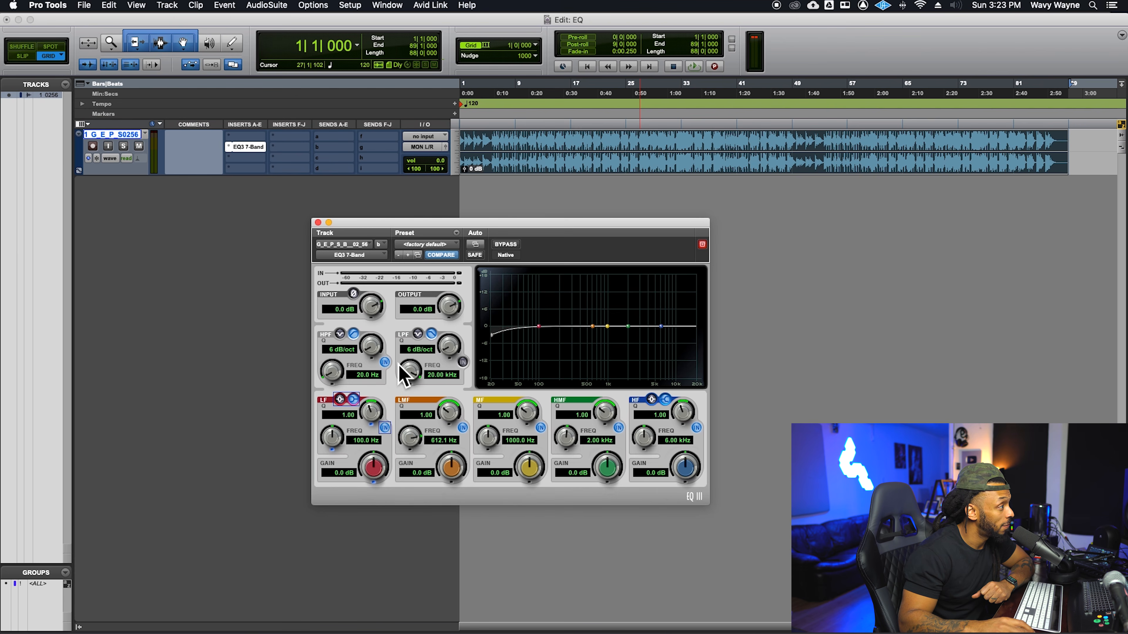
left_click(385, 362)
left_click(462, 362)
left_click(463, 362)
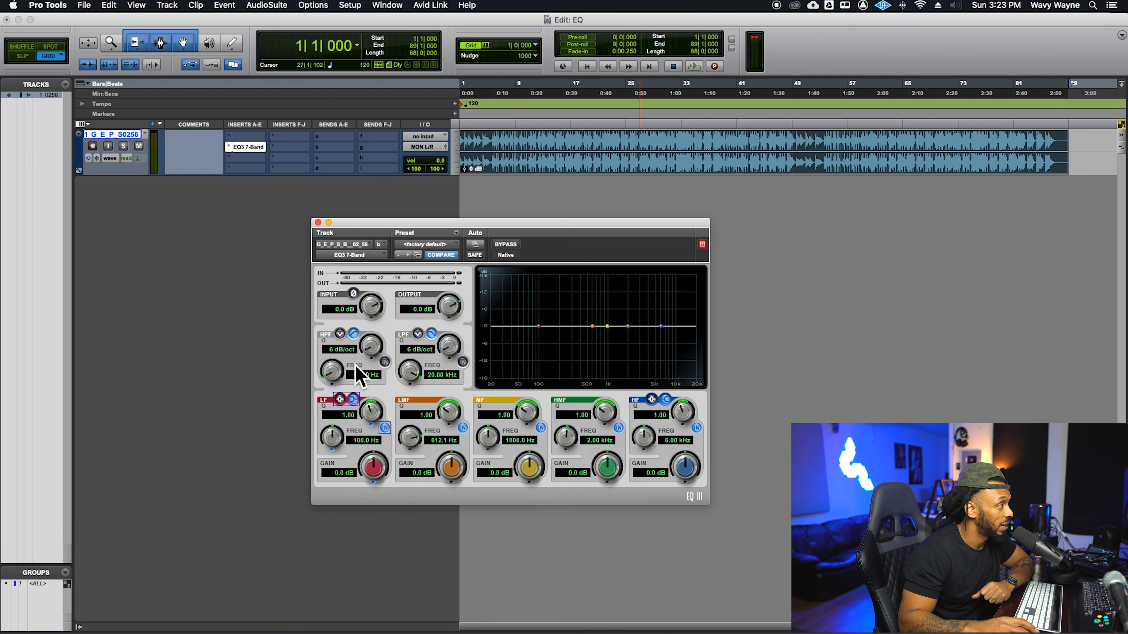
Enable the high-pass filter and raise its cutoff frequency to about 263 Hz.
left_click(384, 363)
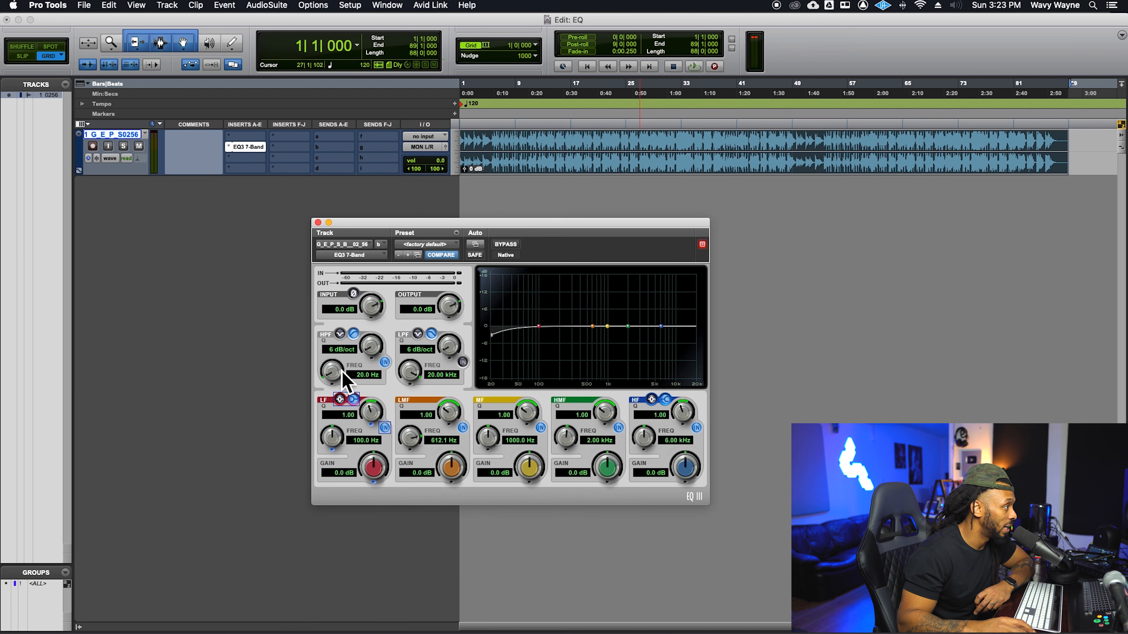
left_click_drag(337, 378, 361, 320)
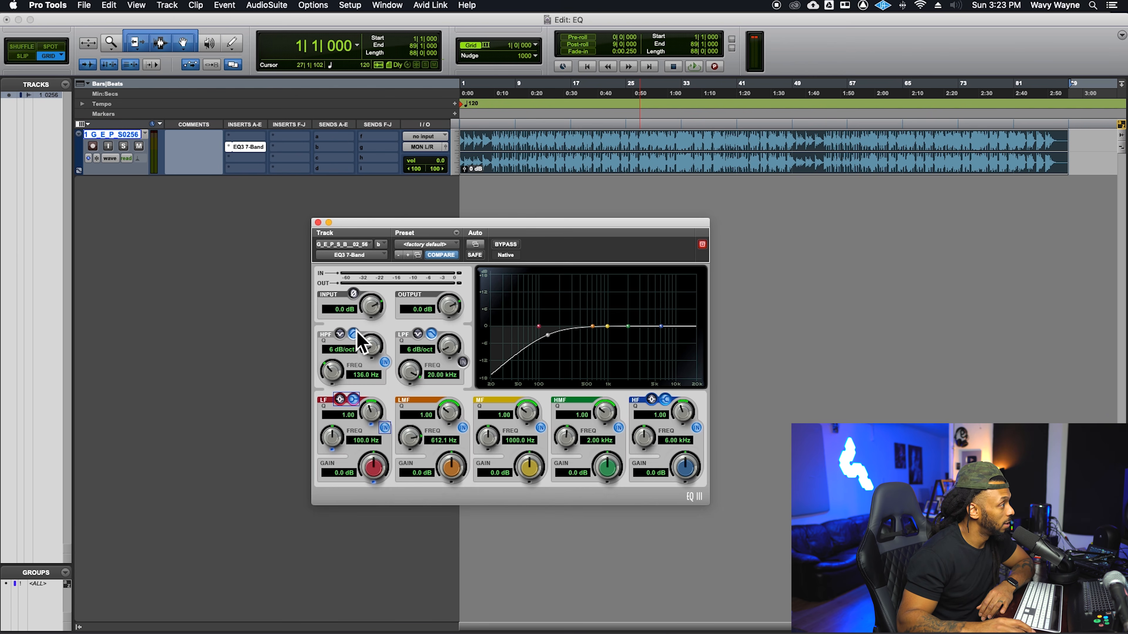
left_click_drag(340, 370, 343, 359)
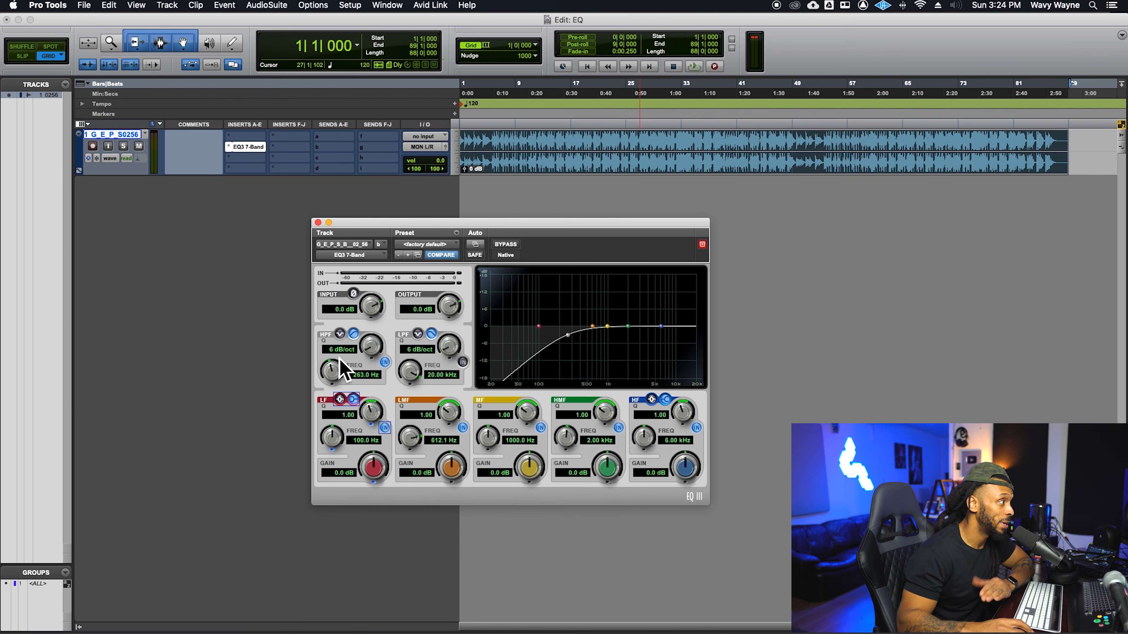
Try a 24 dB/oct slope on the high-pass filter, restore 6 dB/oct, and switch the filter off.
left_click_drag(371, 348, 375, 335)
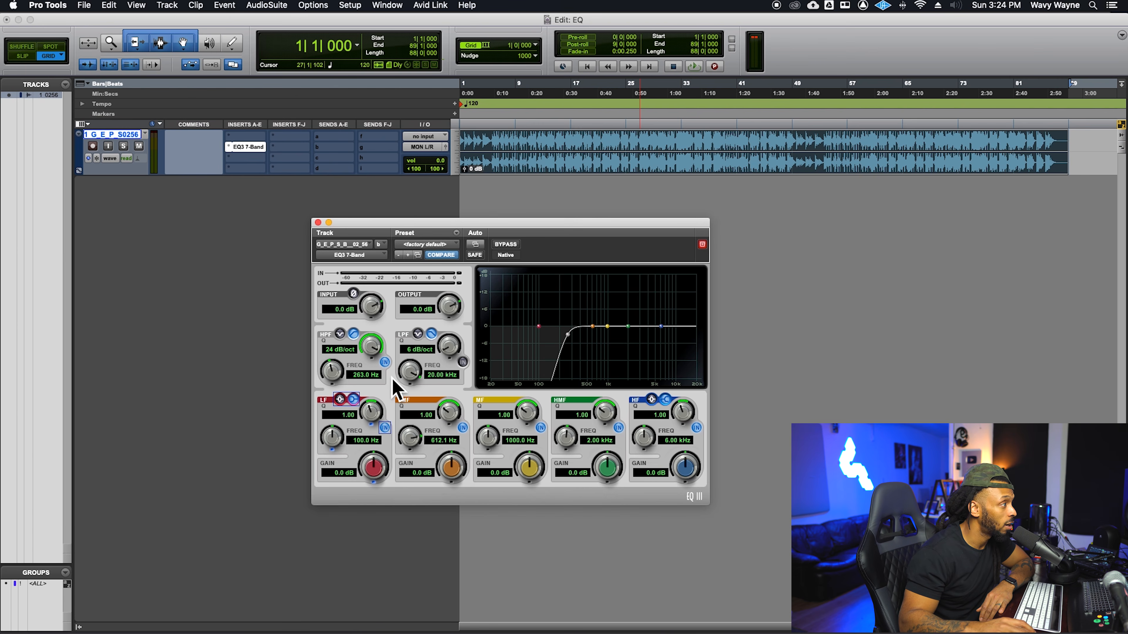
left_click_drag(372, 349, 351, 415)
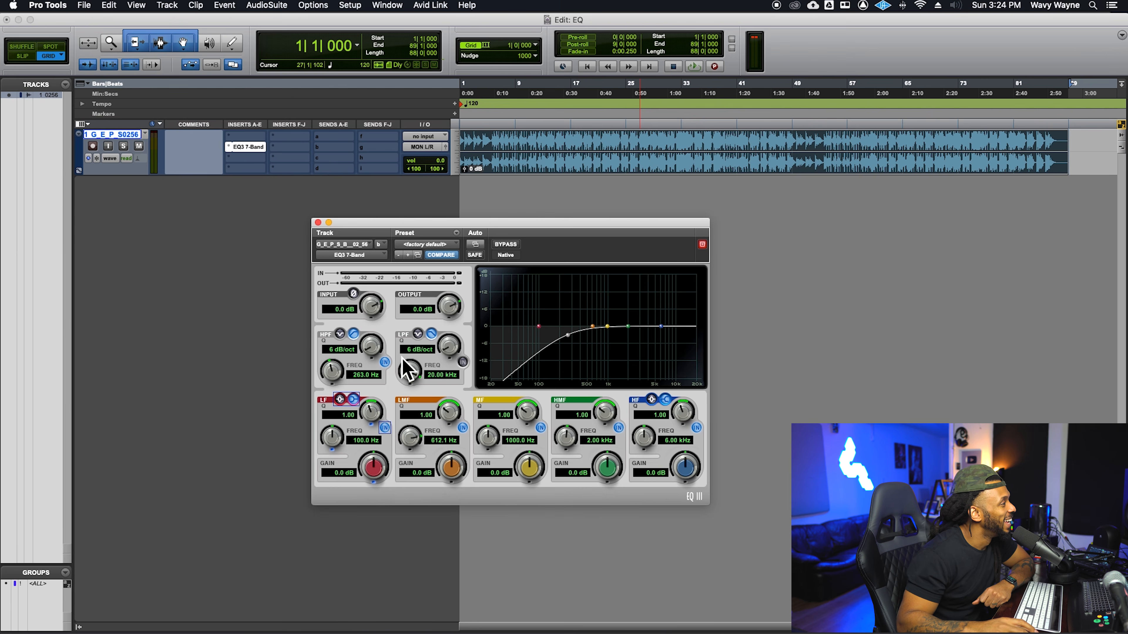
left_click(384, 362)
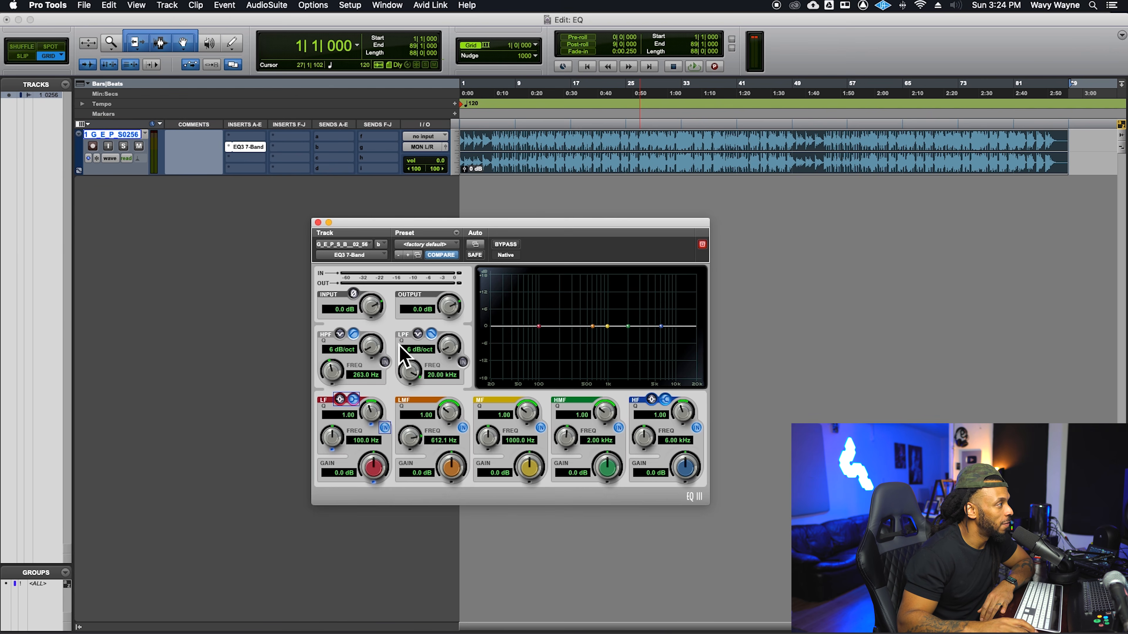
Enable the low-pass filter with its cutoff at about 5.29 kHz, trying other slopes before returning to 6 dB/oct.
left_click(462, 362)
left_click_drag(409, 373, 408, 400)
left_click_drag(444, 348, 484, 403)
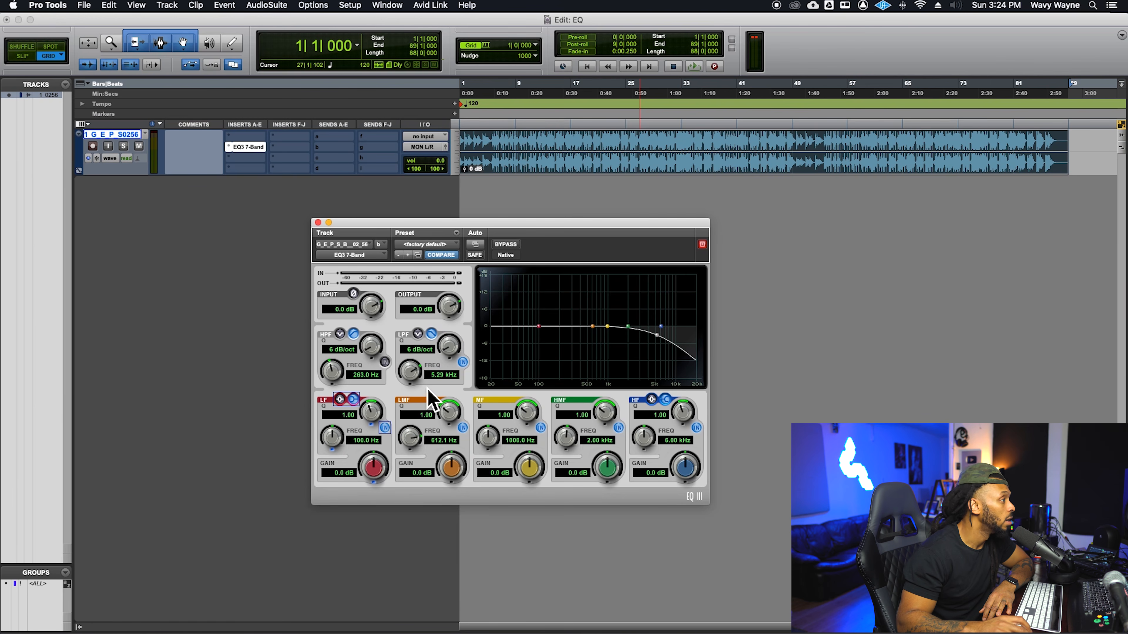
Turn both filters into active notches: low-pass at about 5.50 kHz with Q 1.24, high-pass at about 329.2 Hz with Q 1.45.
left_click(417, 334)
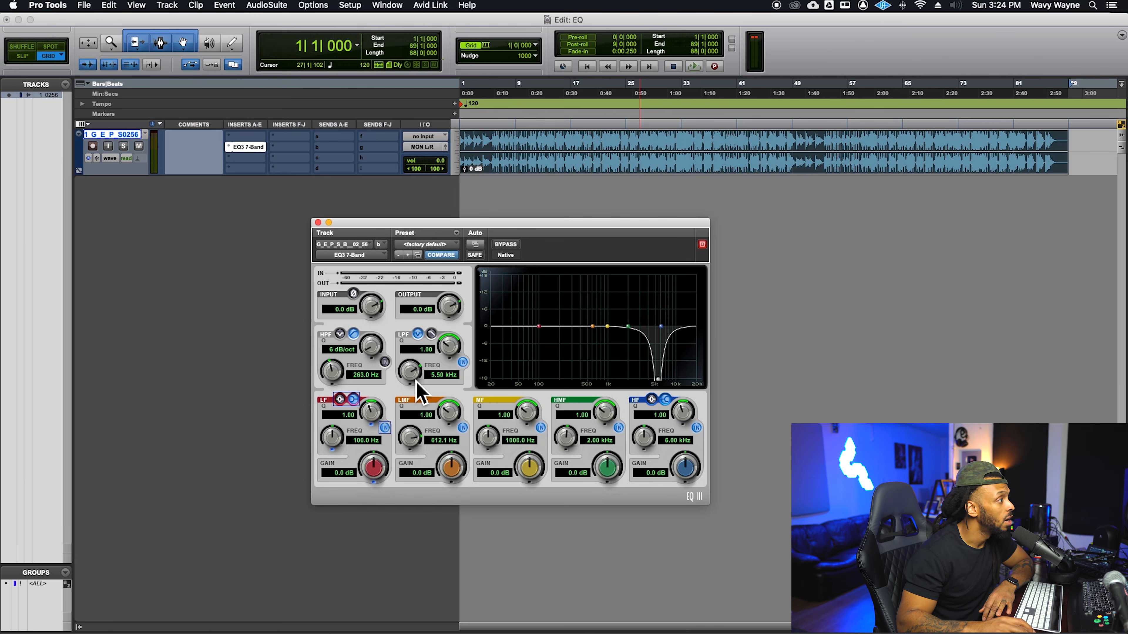
mouse_move(456, 352)
left_mouse_down()
mouse_move(466, 322)
mouse_move(449, 345)
left_mouse_up()
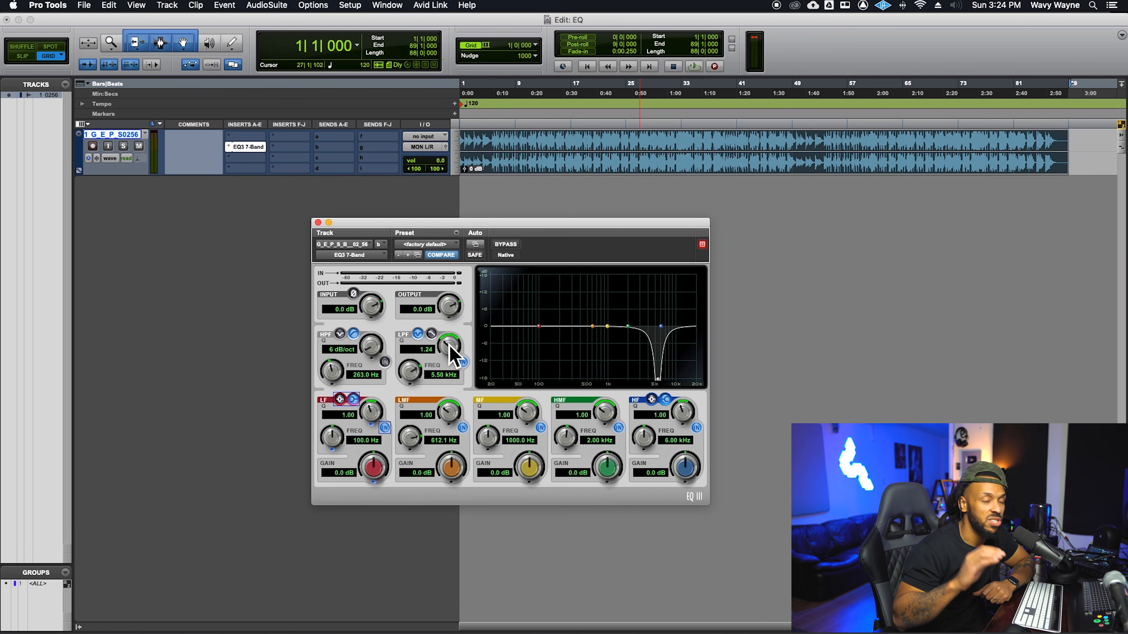
left_click(340, 336)
left_click(386, 363)
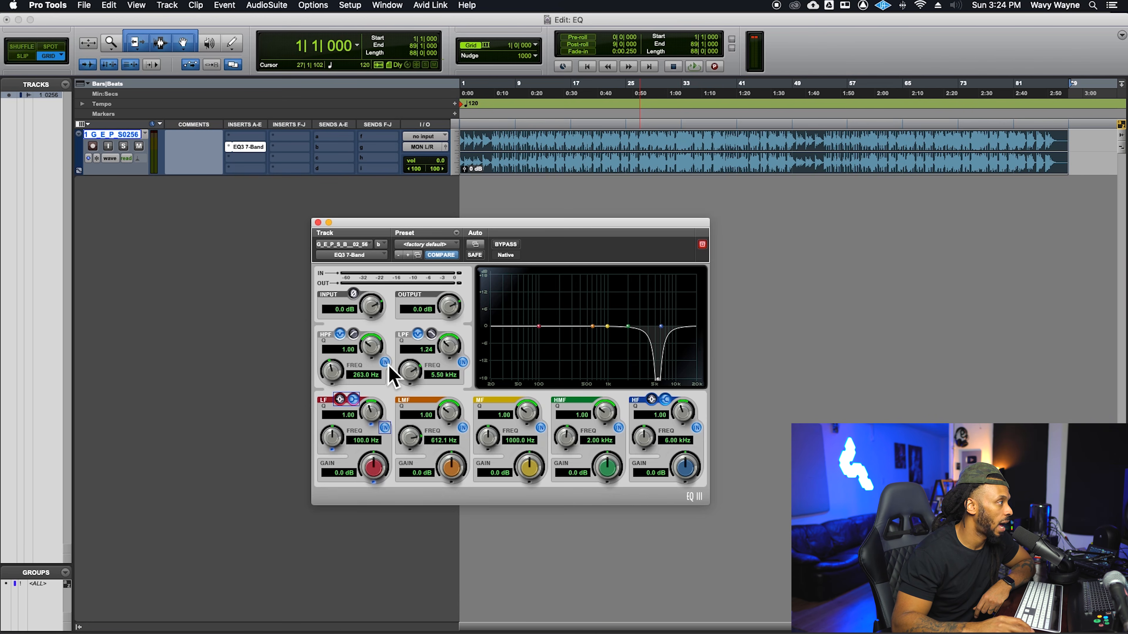
left_click_drag(332, 367, 371, 345)
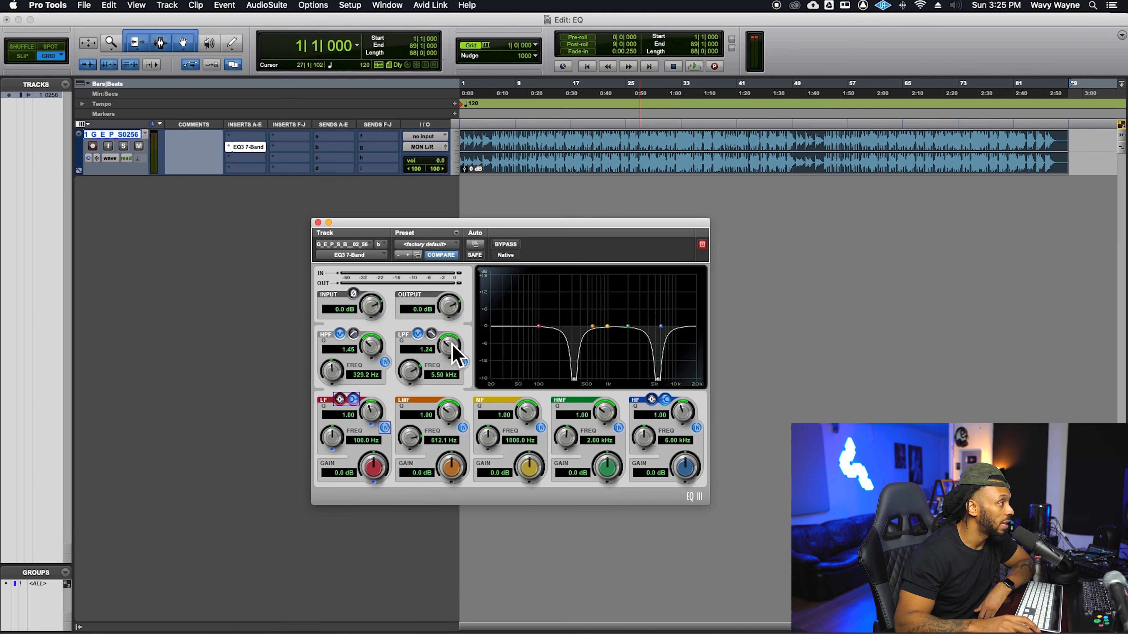
Return the high-pass and low-pass filters from notch to their pass shapes, and switch both off.
left_click(431, 333)
left_click(353, 334)
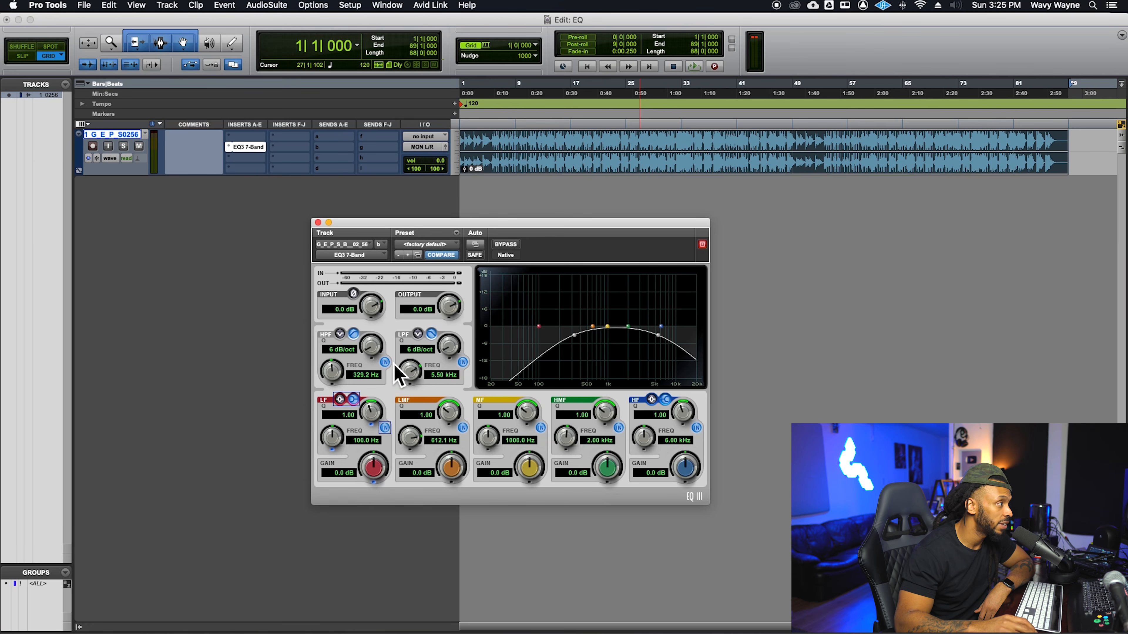
left_click(385, 362)
left_click(463, 363)
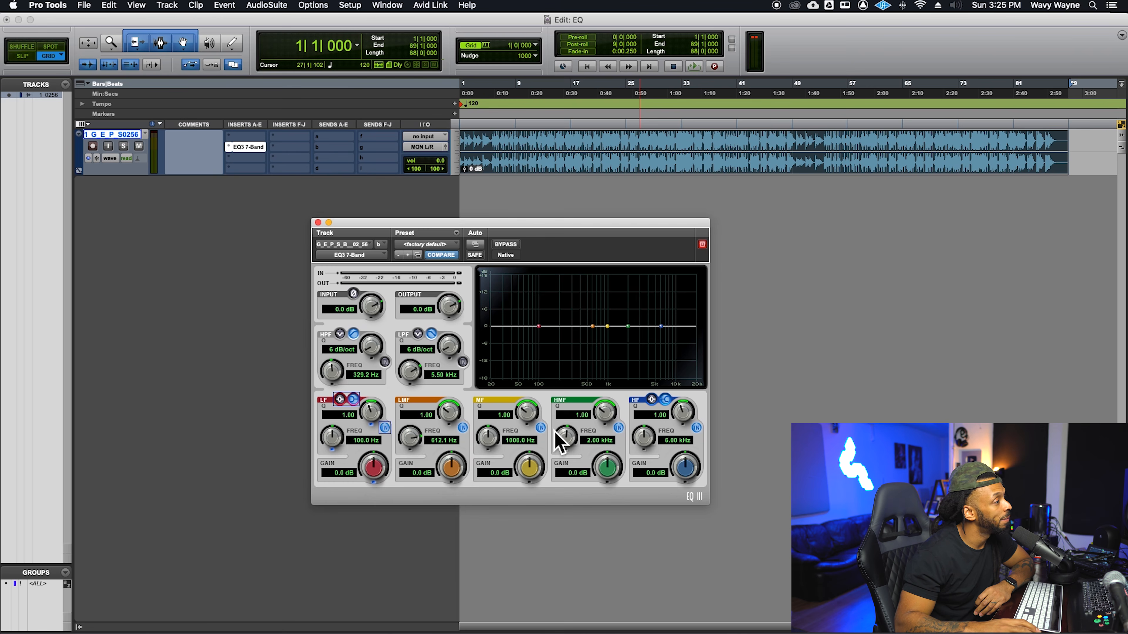
Set the HF band to a shelf with 5.0 dB gain, and the LF shelf to about -4.6 dB at 177.5 Hz.
left_click_drag(684, 466, 683, 460)
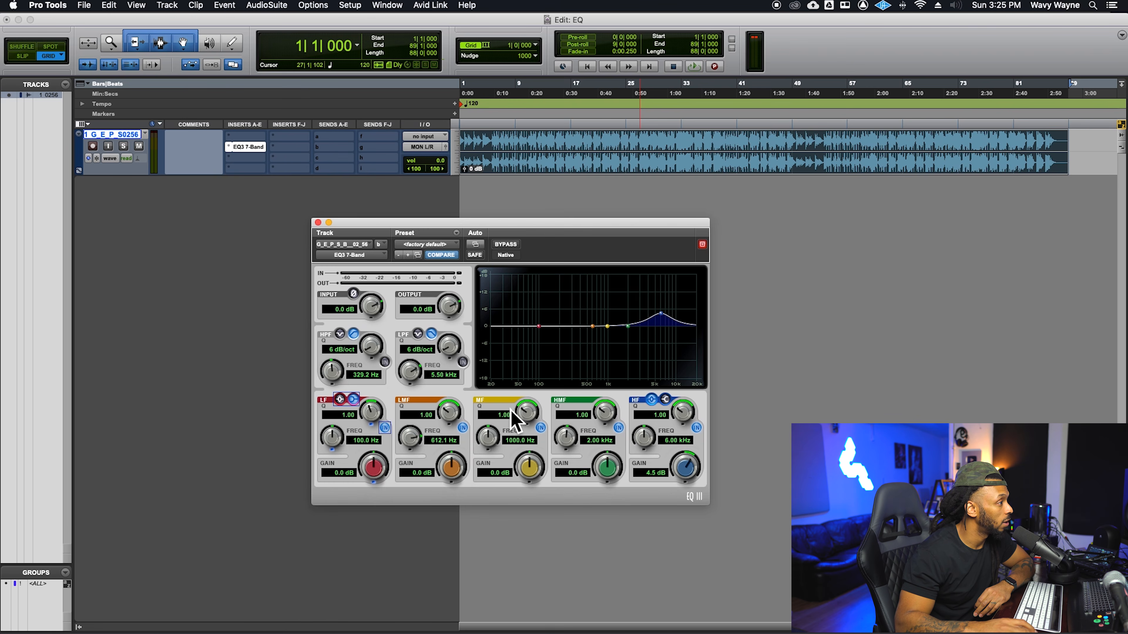
left_click(665, 399)
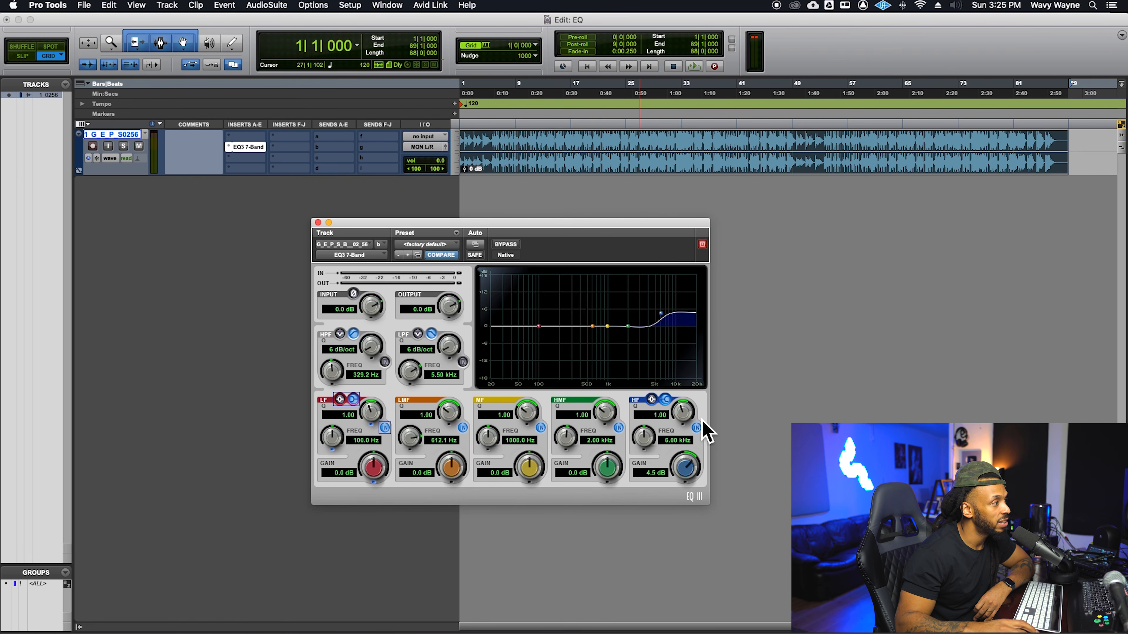
mouse_move(682, 470)
left_mouse_down()
mouse_move(681, 461)
mouse_move(673, 517)
mouse_move(688, 484)
left_mouse_up()
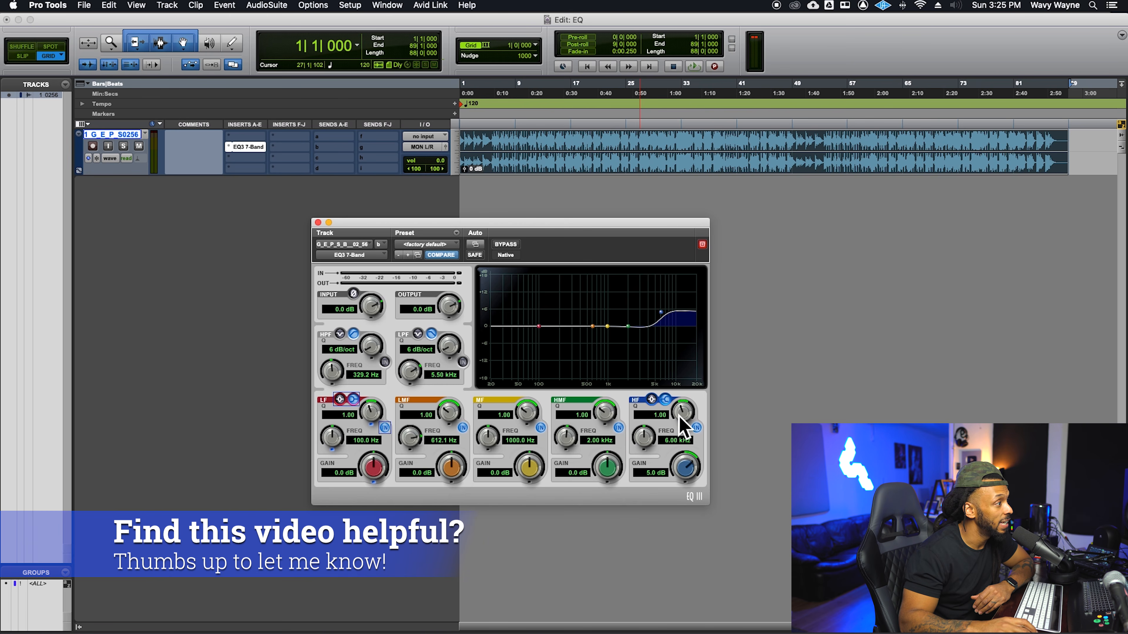
left_click_drag(683, 420, 698, 402)
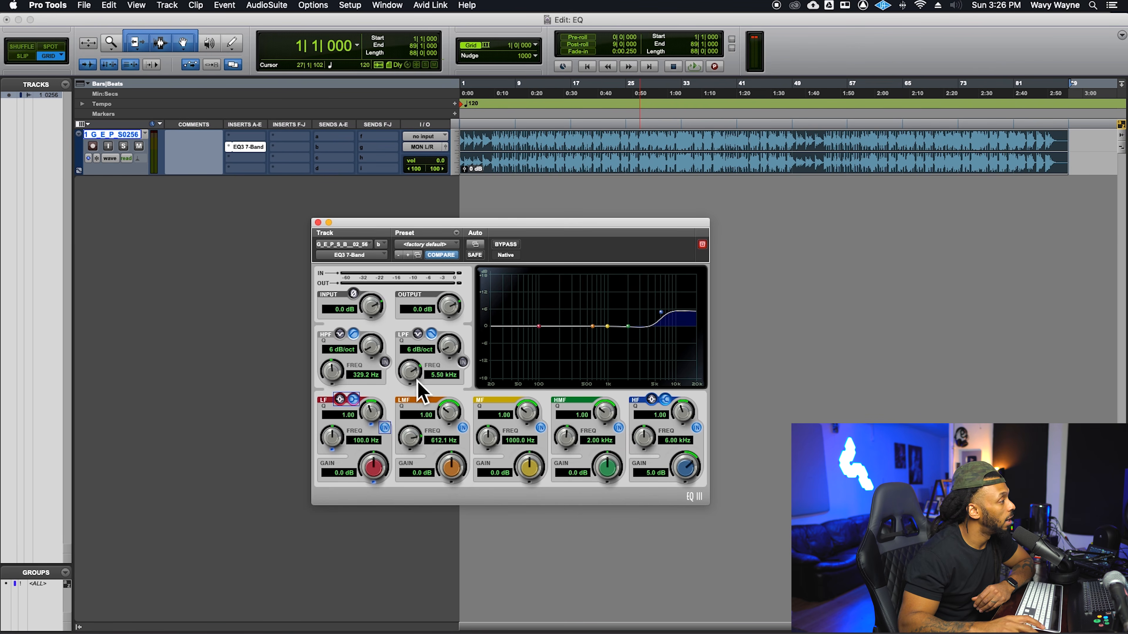
left_click_drag(373, 464, 345, 449)
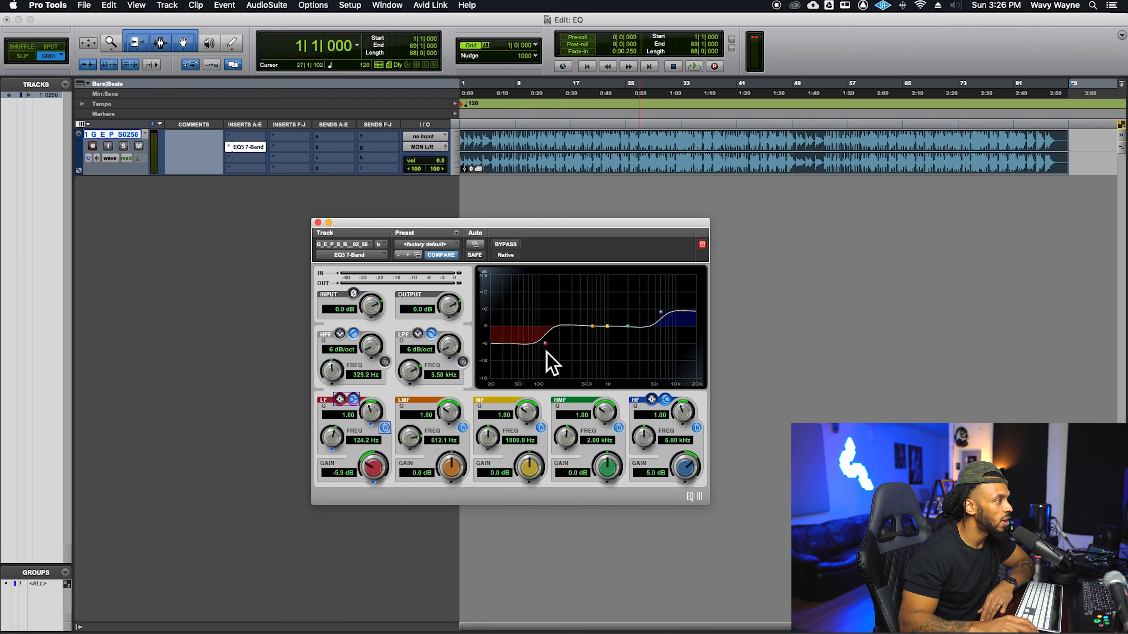
mouse_move(549, 339)
left_mouse_down()
mouse_move(561, 323)
mouse_move(559, 342)
left_mouse_up()
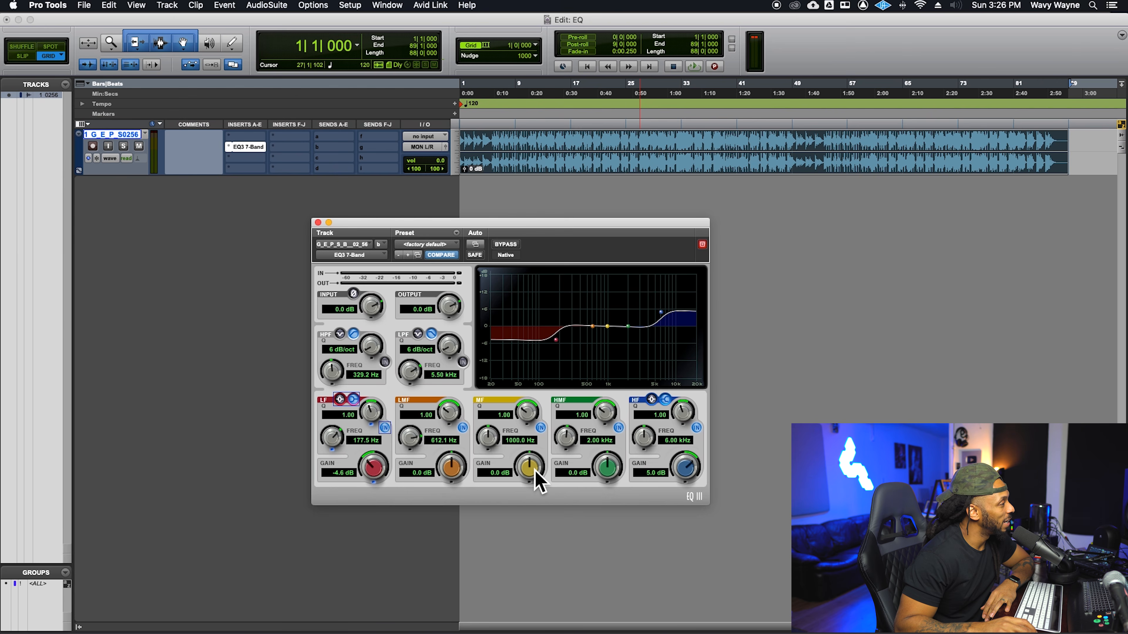
Boost the MF band by about 7.7 dB at 1.05 kHz with a Q of about 1.26.
mouse_move(537, 482)
left_mouse_down()
mouse_move(539, 463)
mouse_move(539, 501)
mouse_move(531, 442)
mouse_move(533, 493)
mouse_move(535, 449)
mouse_move(553, 430)
mouse_move(535, 531)
mouse_move(539, 433)
mouse_move(535, 471)
left_mouse_up()
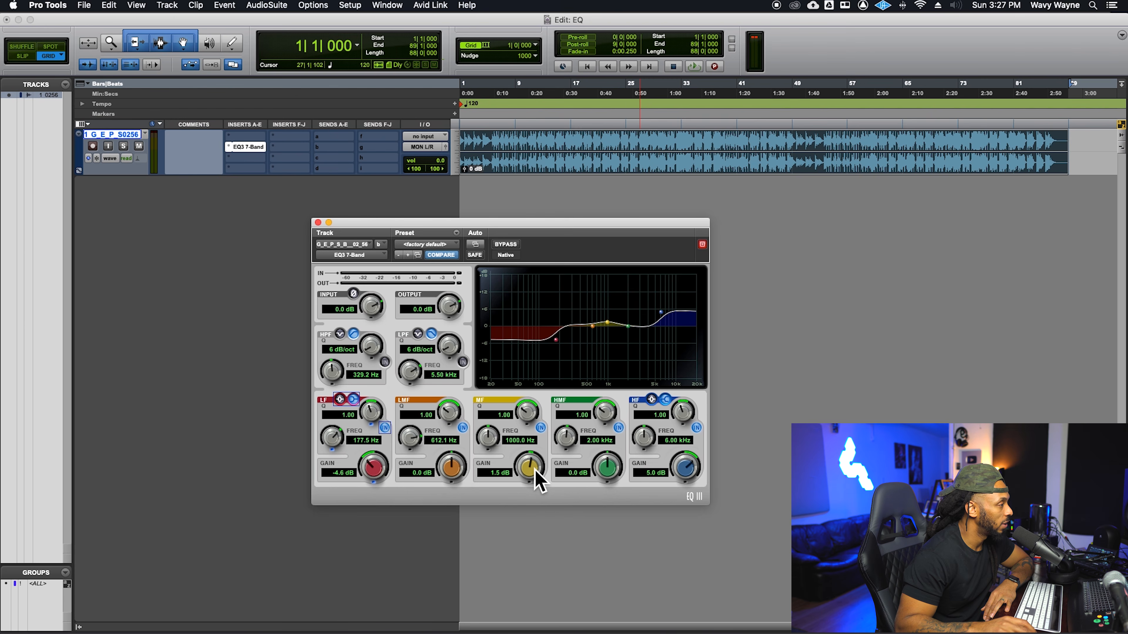
left_click_drag(490, 443, 524, 460)
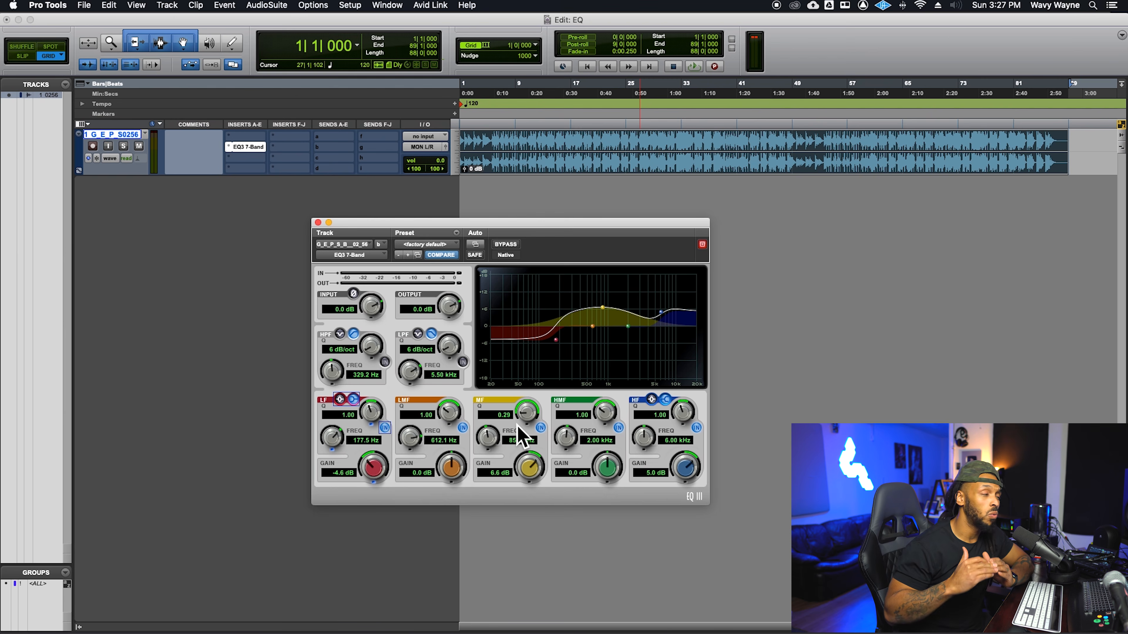
left_click_drag(535, 425, 536, 397)
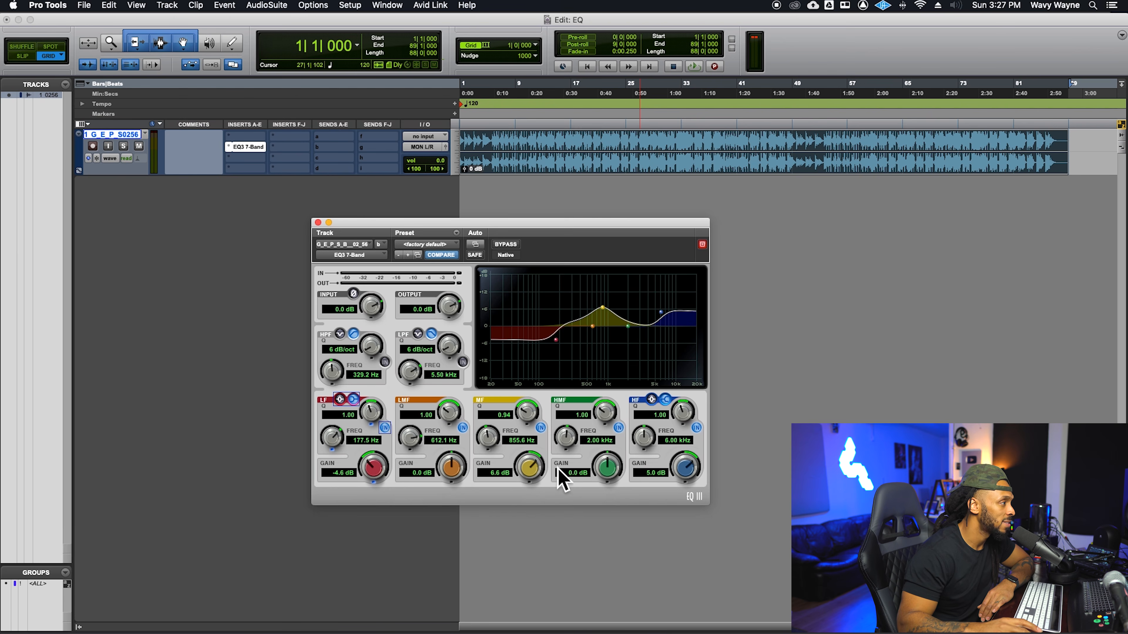
left_click_drag(528, 471, 536, 422)
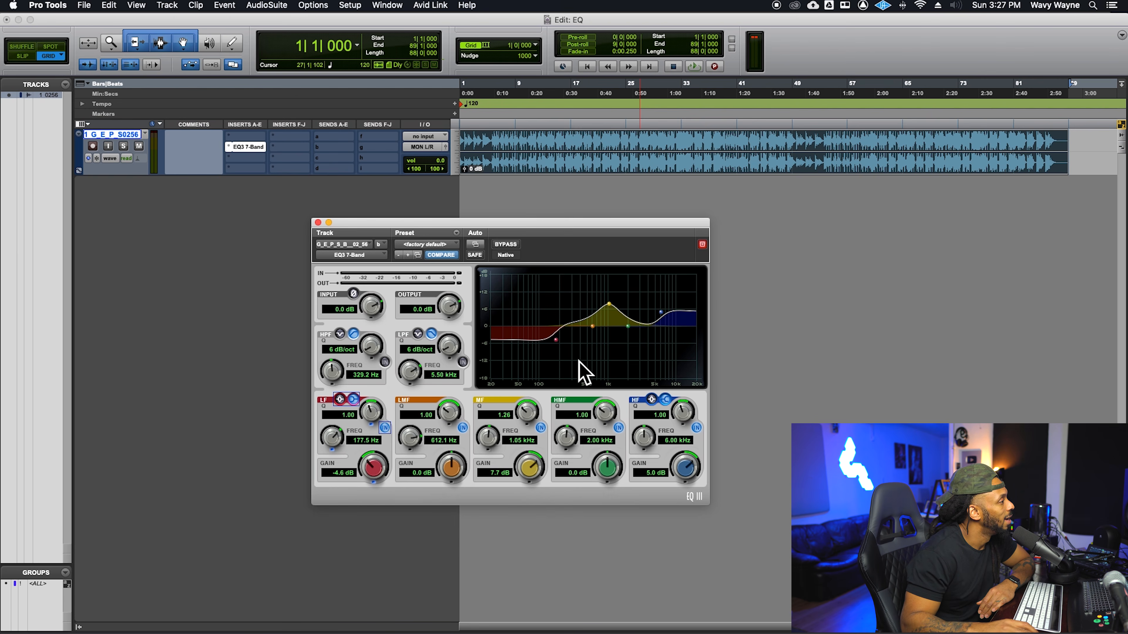
Shift the LF shelf to about -5.7 dB at 139.9 Hz, and switch off the MF and HF bands.
left_click_drag(562, 342, 555, 344)
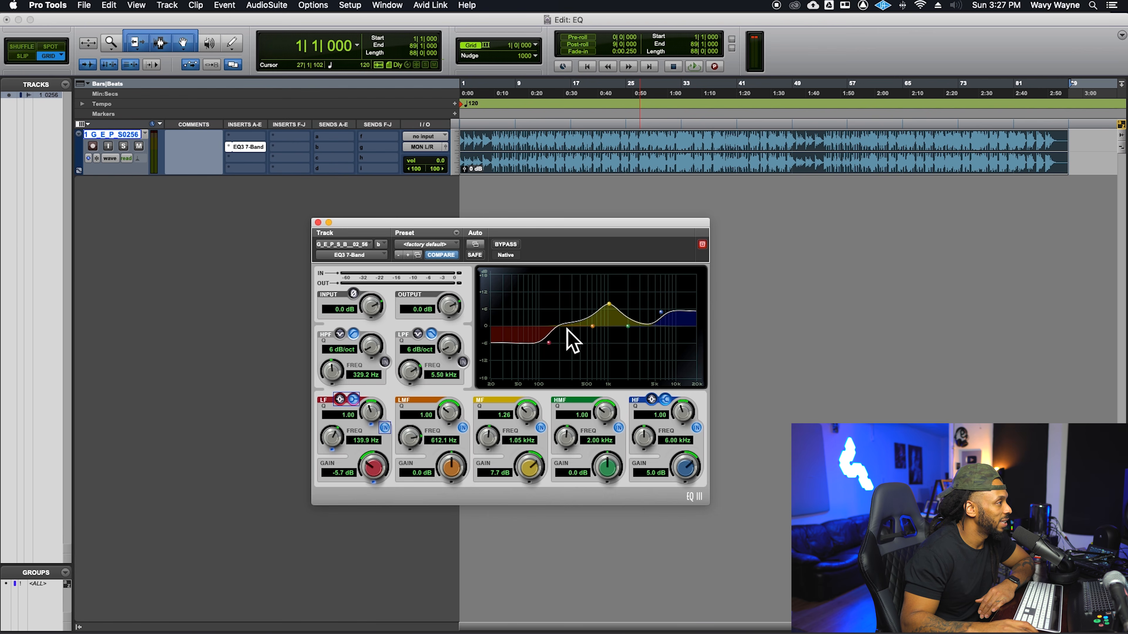
left_click(541, 428)
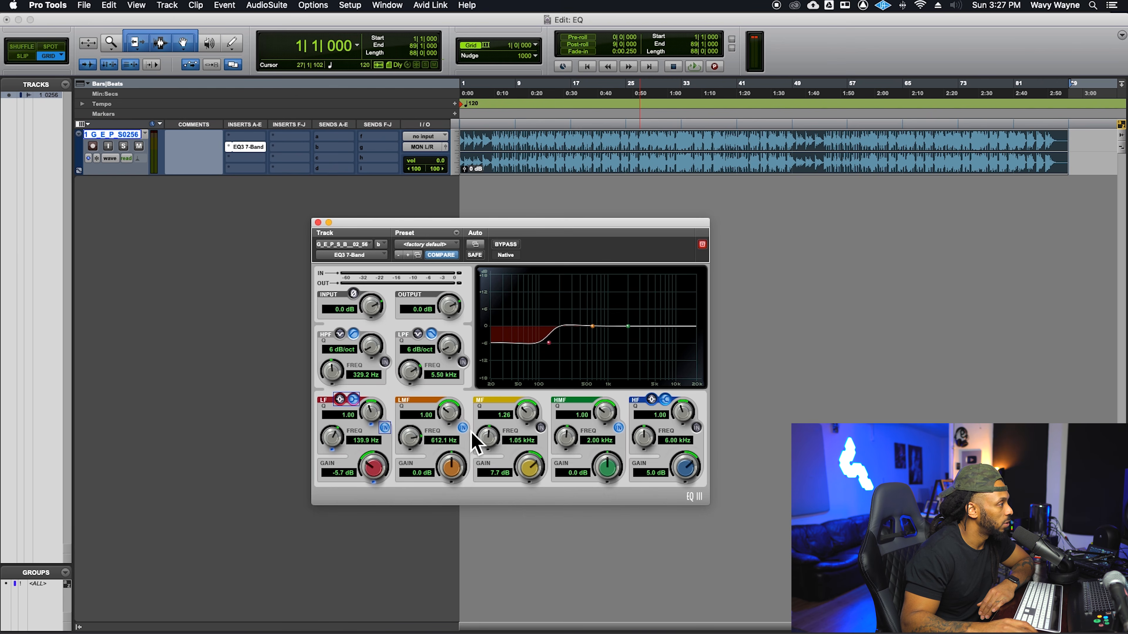
Switch off the LF band and play the track from bar 15 with the high-pass filter off.
left_click(385, 428)
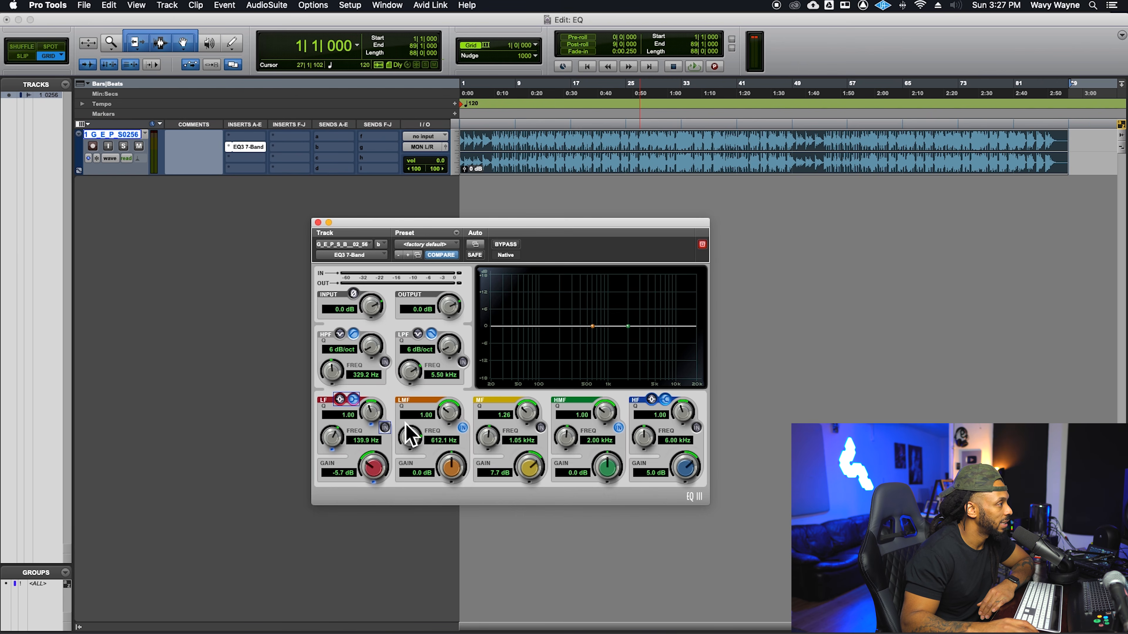
left_click(385, 362)
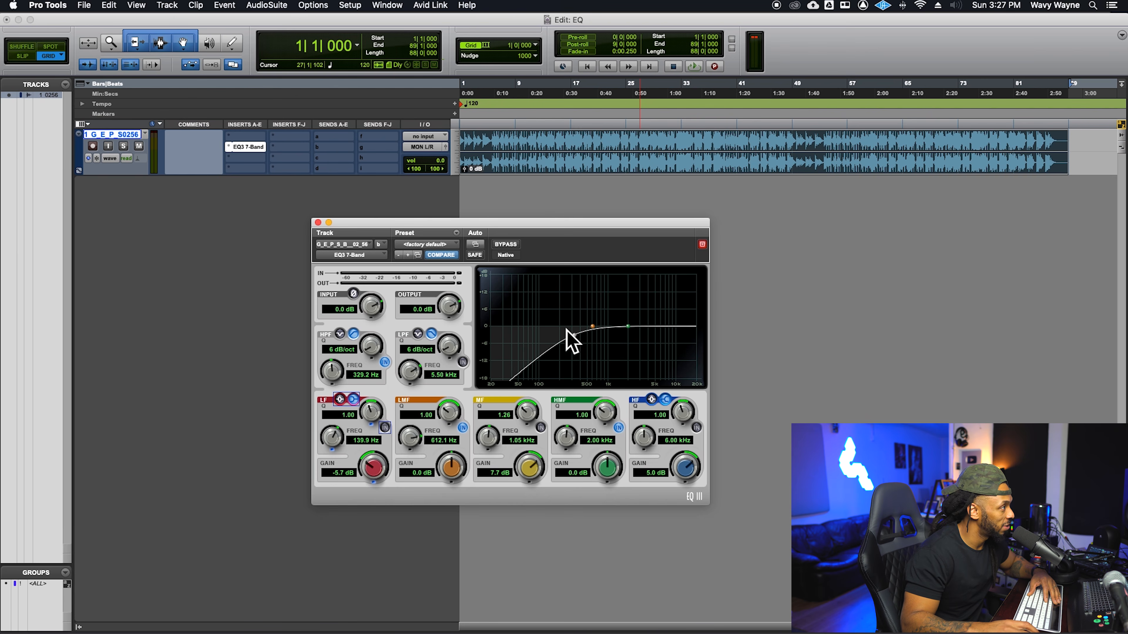
left_click(557, 143)
left_click(384, 362)
key("space")
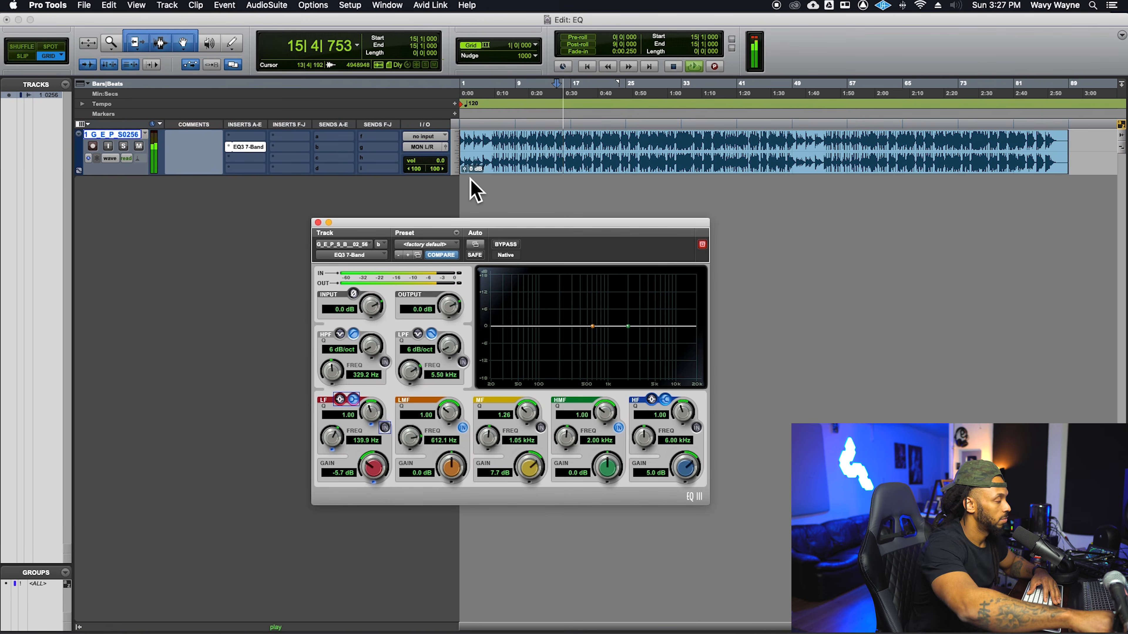
key("space")
Switch on the high-pass filter, toggling it off and on during playback to compare the sound.
left_click(389, 363)
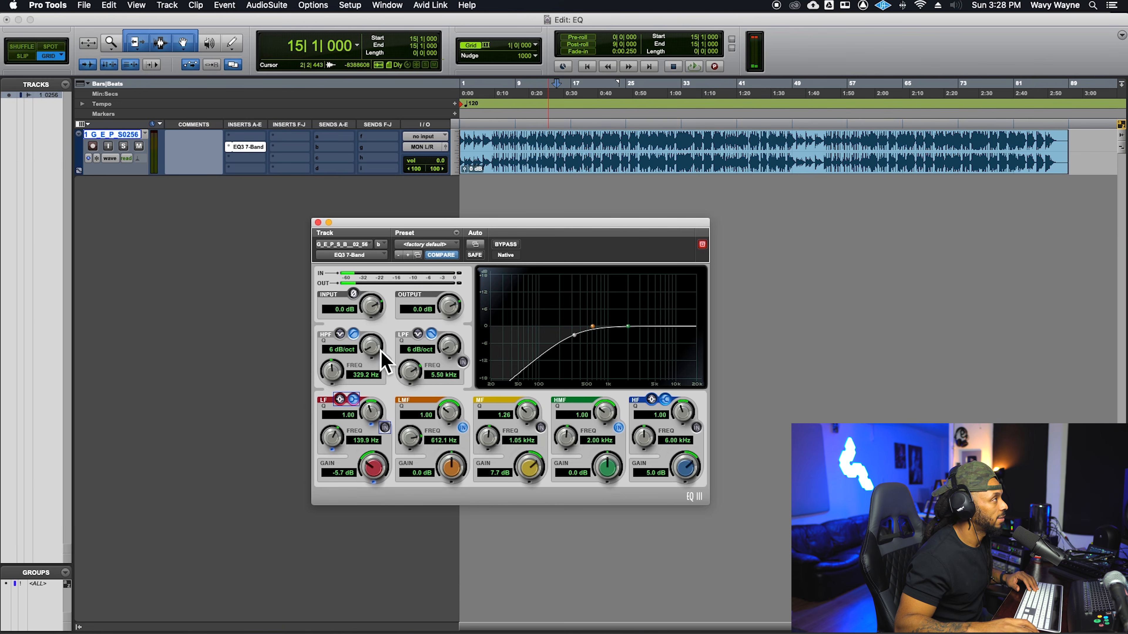
key("space")
left_click(385, 363)
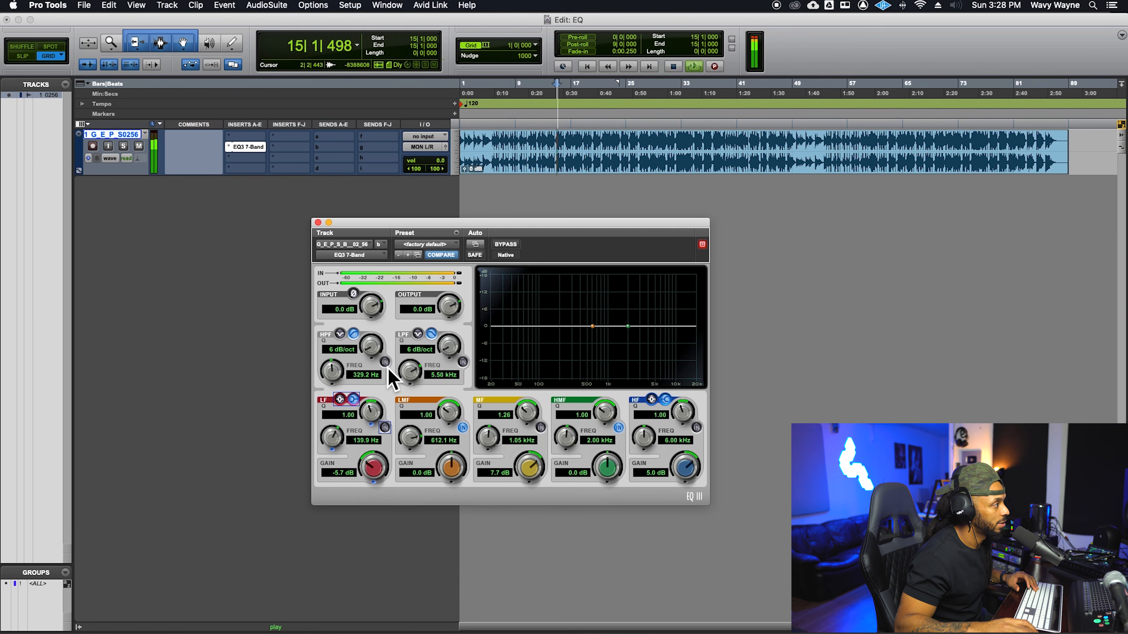
left_click(387, 366)
Set the high-pass filter to an 18 dB/oct slope and about 884.8 Hz while the track plays, and stop playback.
left_click_drag(370, 349, 388, 299)
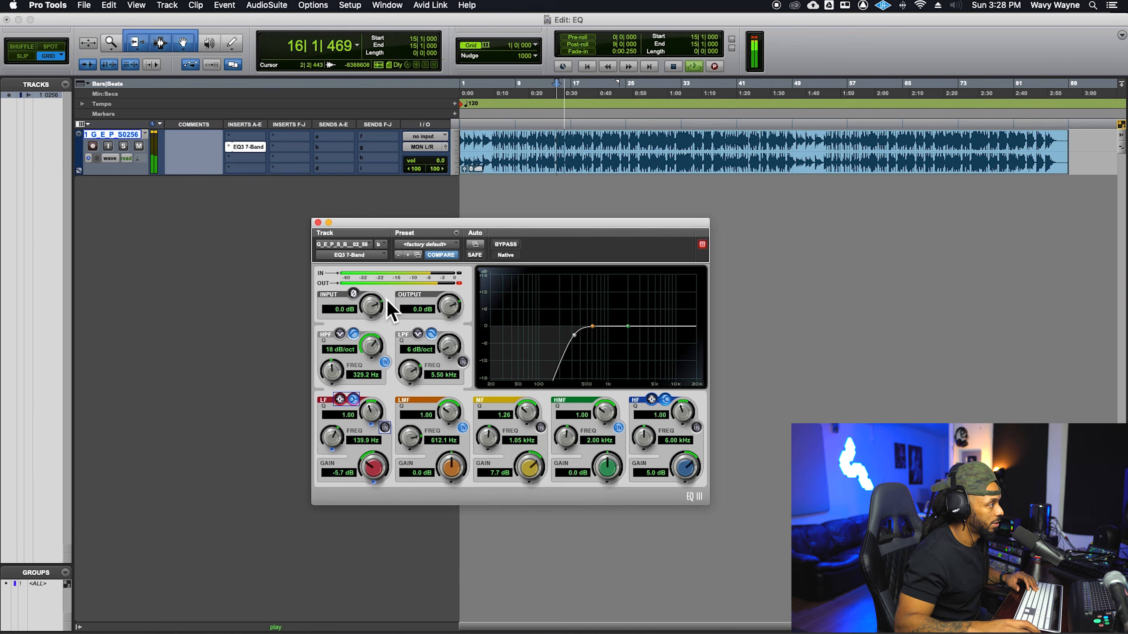
left_click_drag(334, 390, 336, 377)
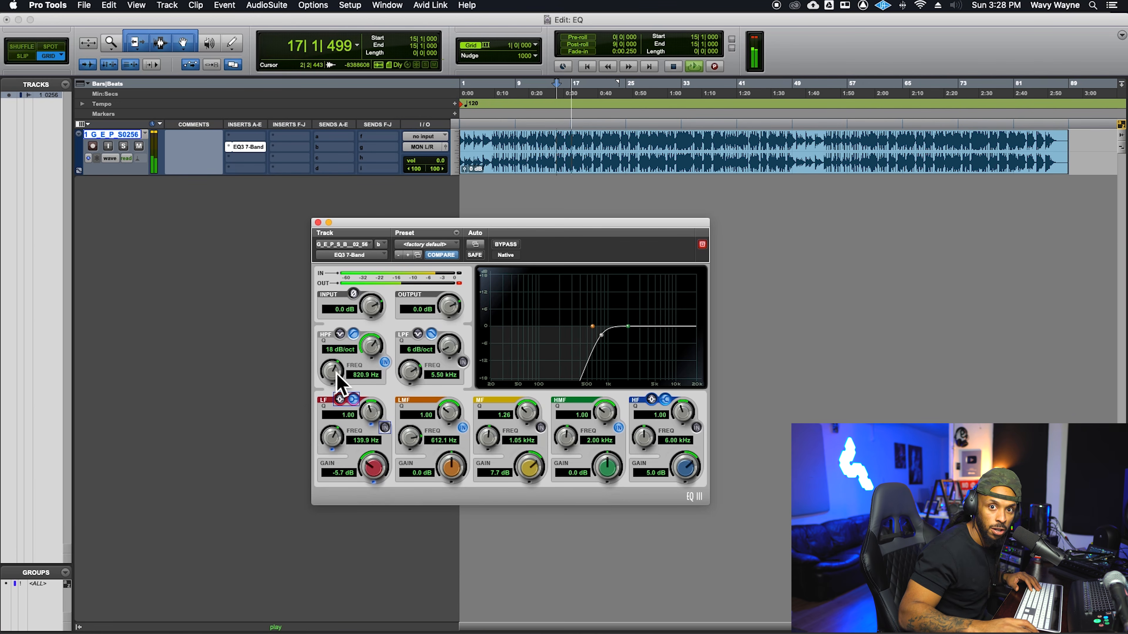
left_click_drag(336, 378, 339, 372)
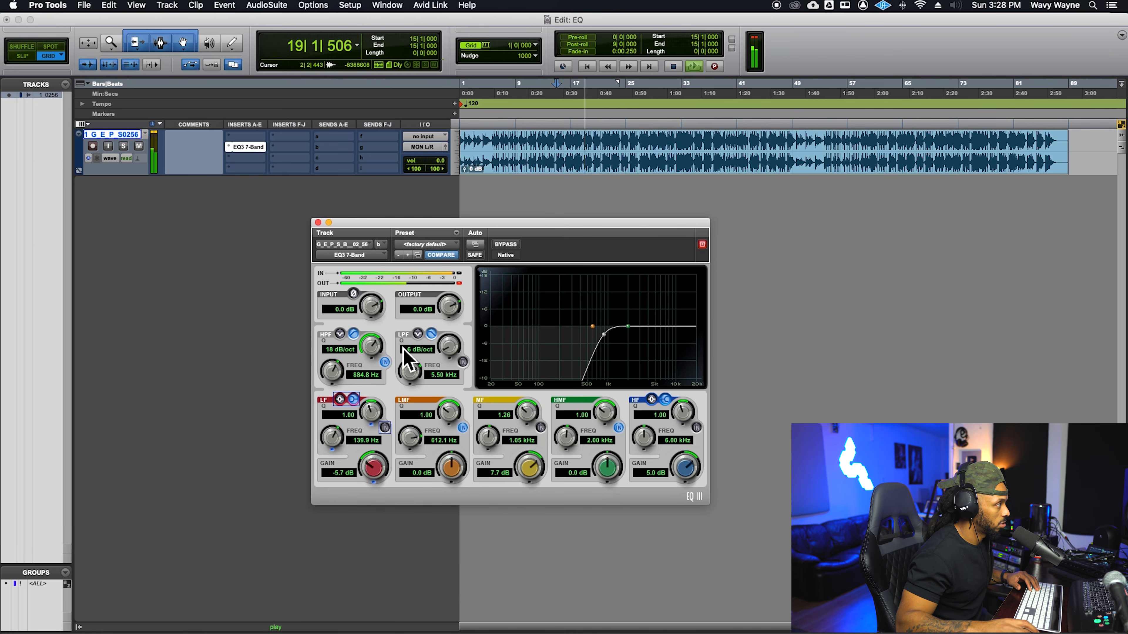
key("space")
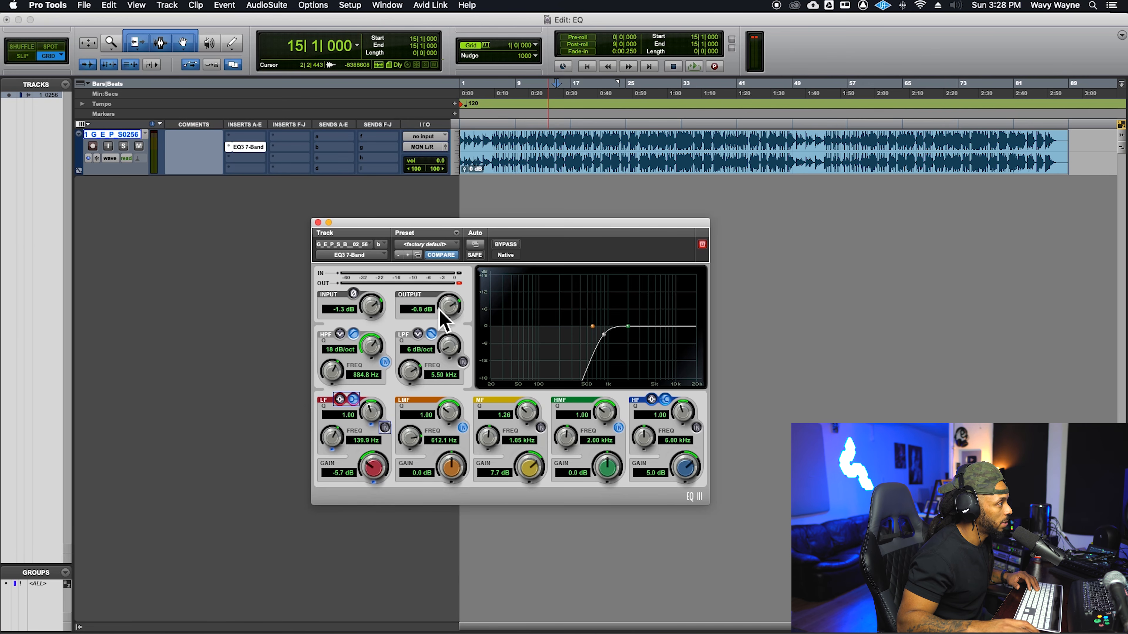
Switch off the high-pass filter and switch on the low-pass filter while the track plays, and stop playback.
left_click(385, 362)
key("space")
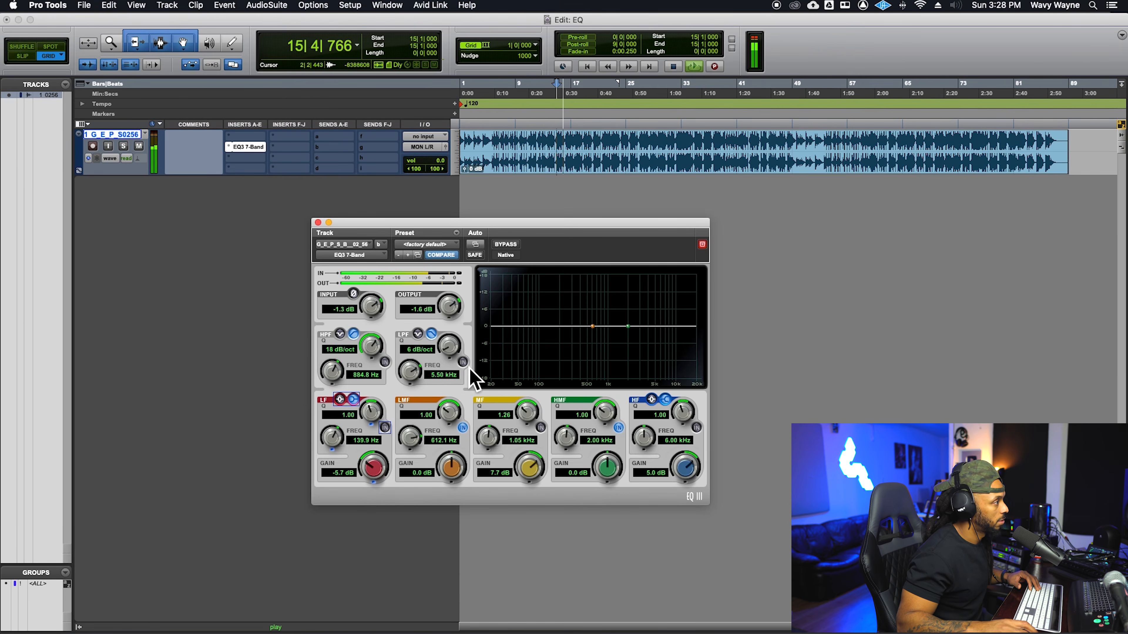
left_click(462, 362)
key("space")
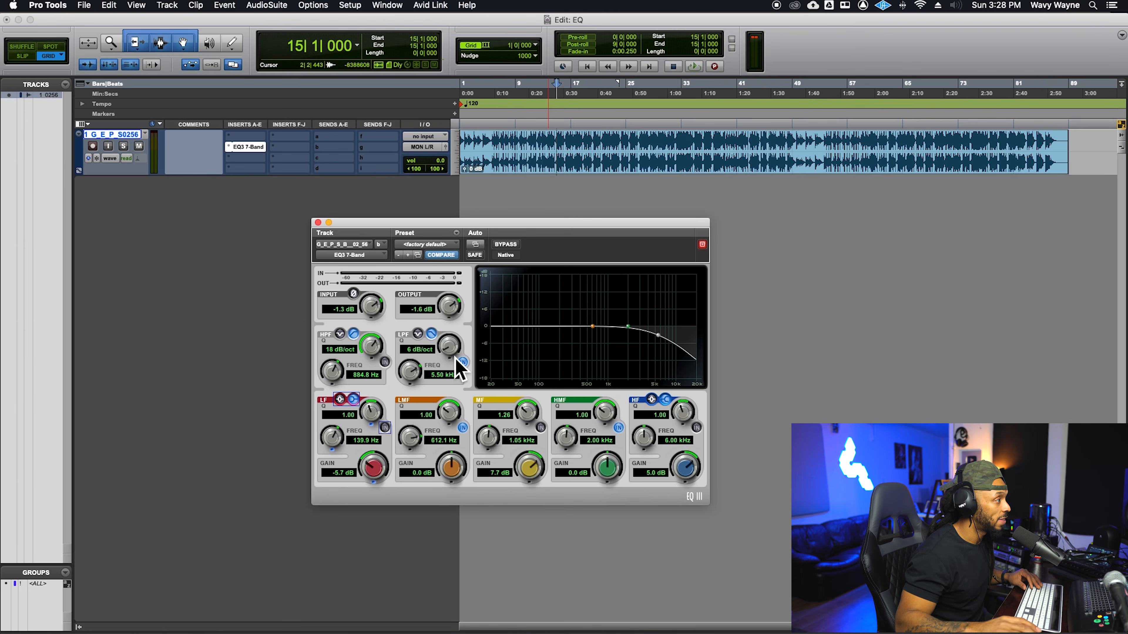
Raise the low-pass filter's frequency to about 15.89 kHz while listening to the track.
key("space")
left_click_drag(410, 368, 418, 316)
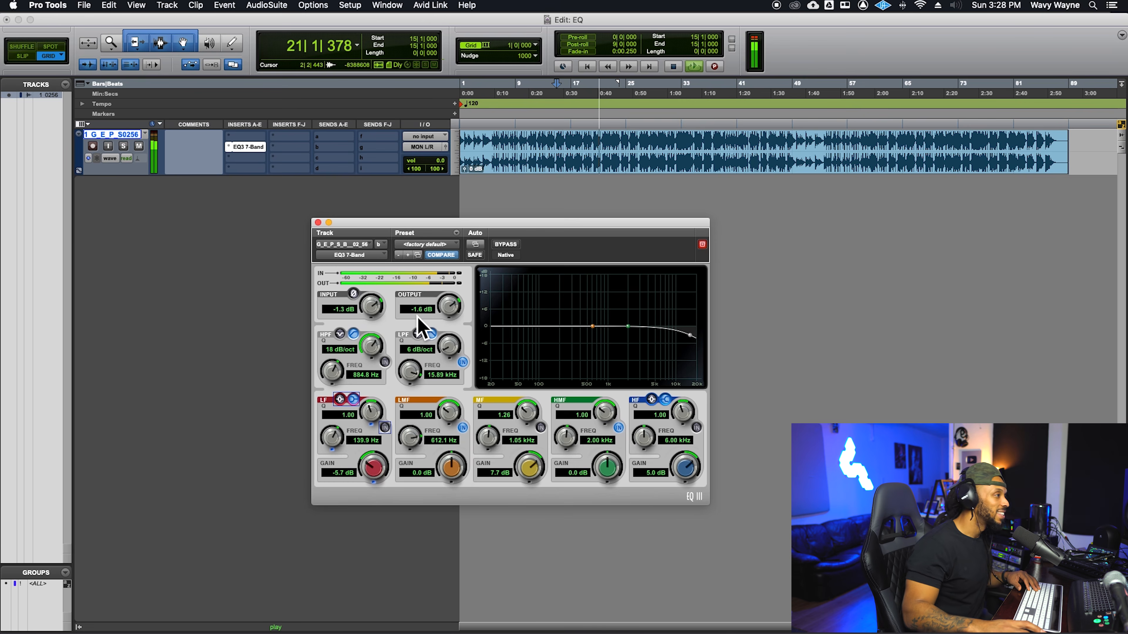
key("space")
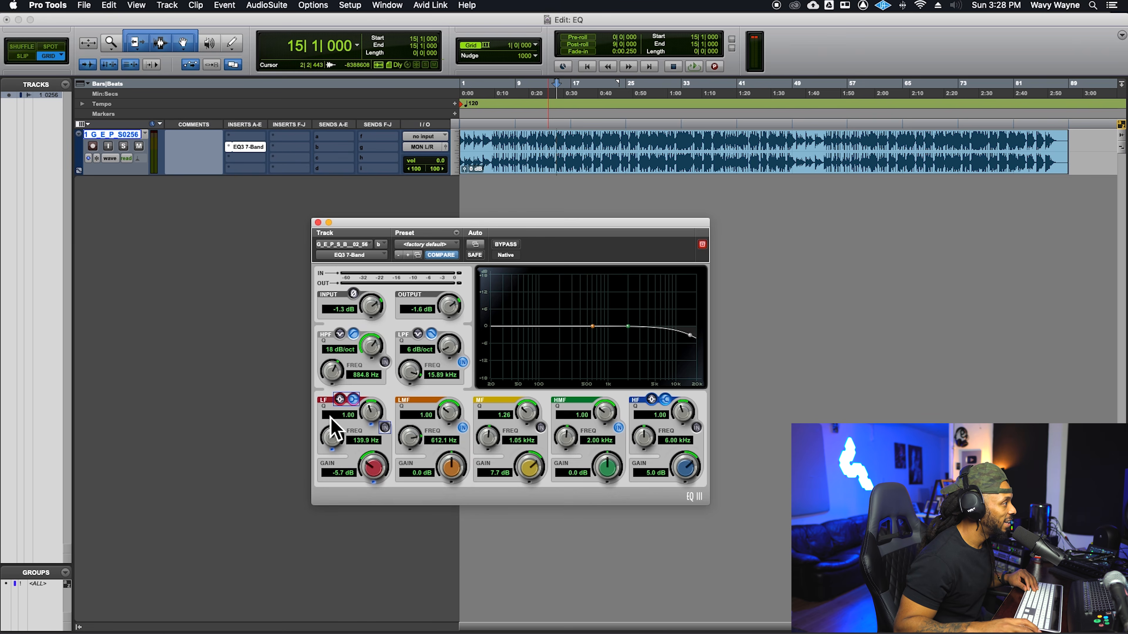
Switch on the LF band and bring its shelf gain to about -1.0 dB while auditioning the track.
left_click(385, 428)
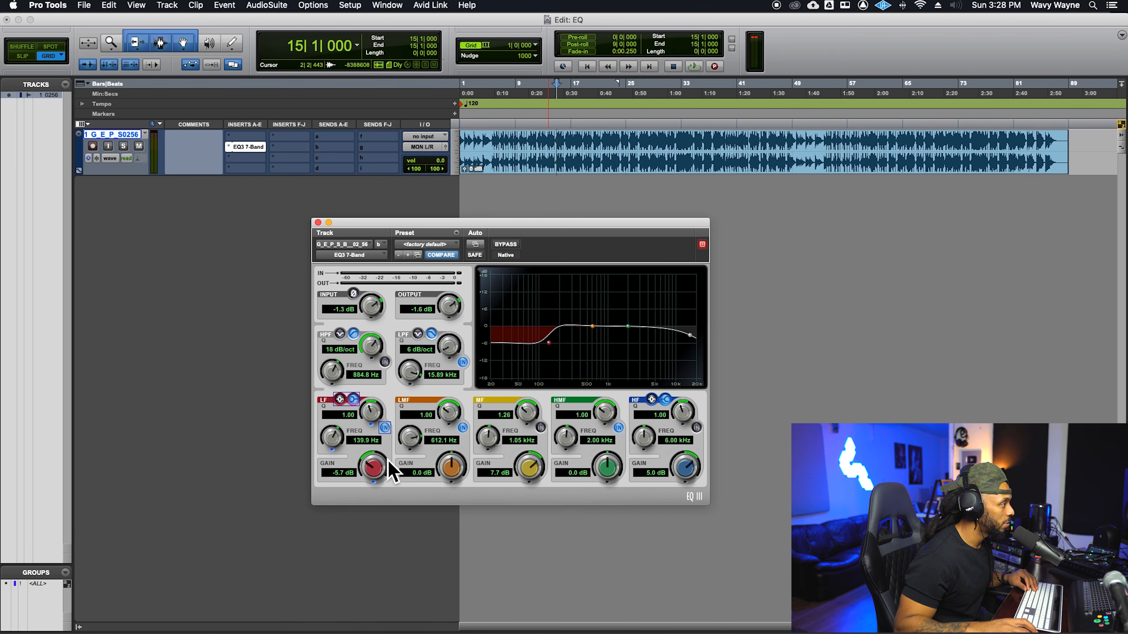
left_click_drag(377, 482, 385, 466)
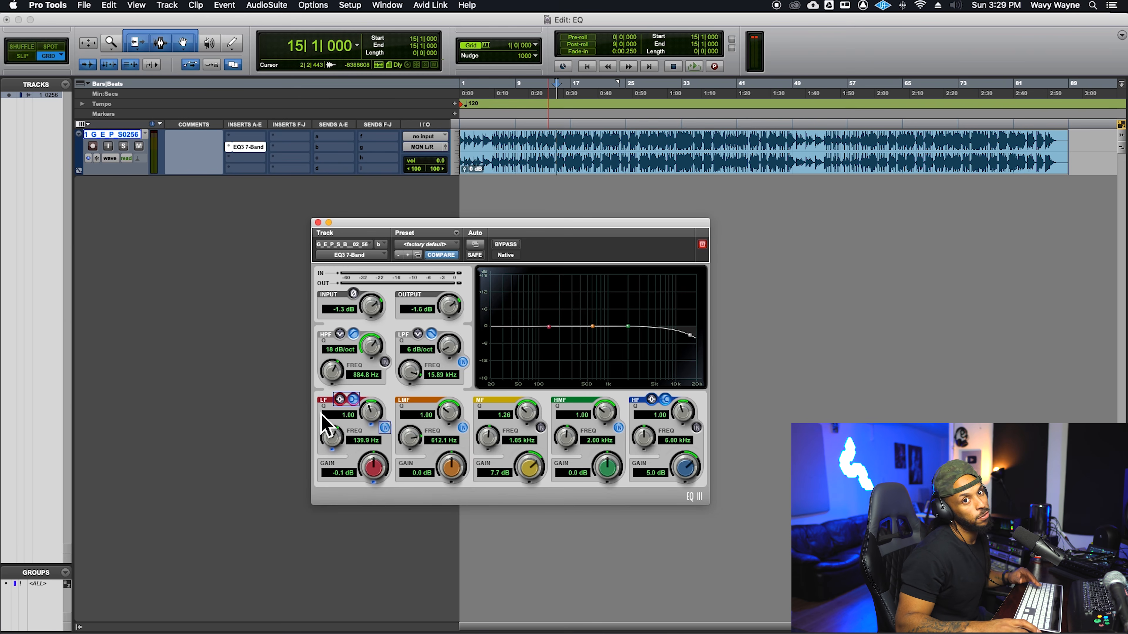
key("space")
mouse_move(372, 471)
left_mouse_down()
mouse_move(380, 440)
mouse_move(370, 563)
mouse_move(374, 469)
left_mouse_up()
key("space")
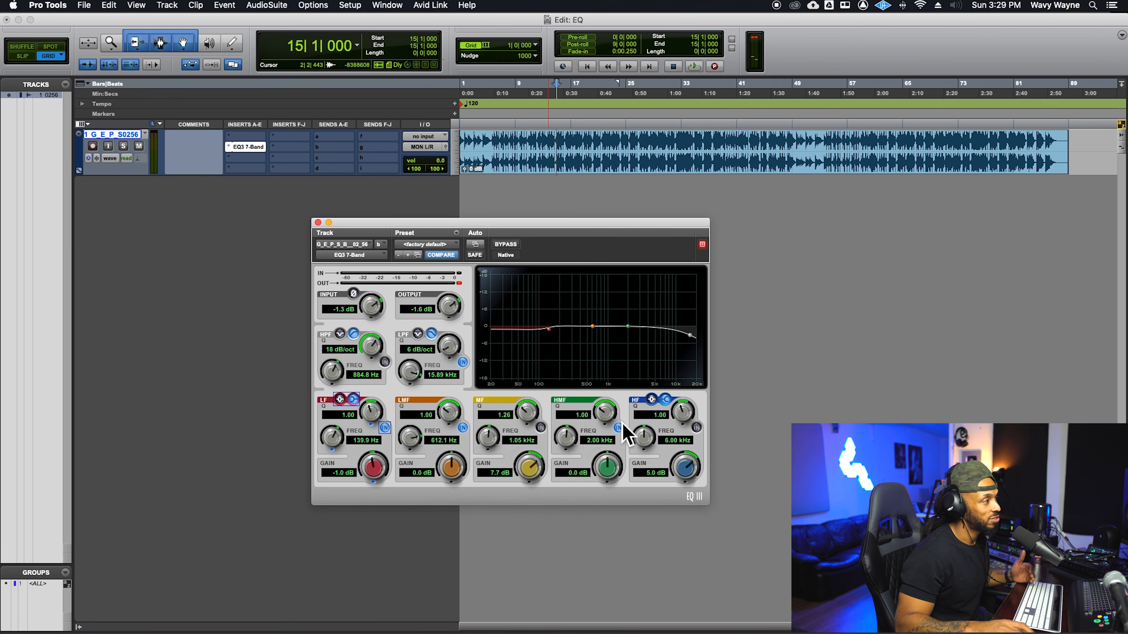
Switch on the HF band, boost its shelf to about 8.0 dB, and start playback.
left_click(697, 427)
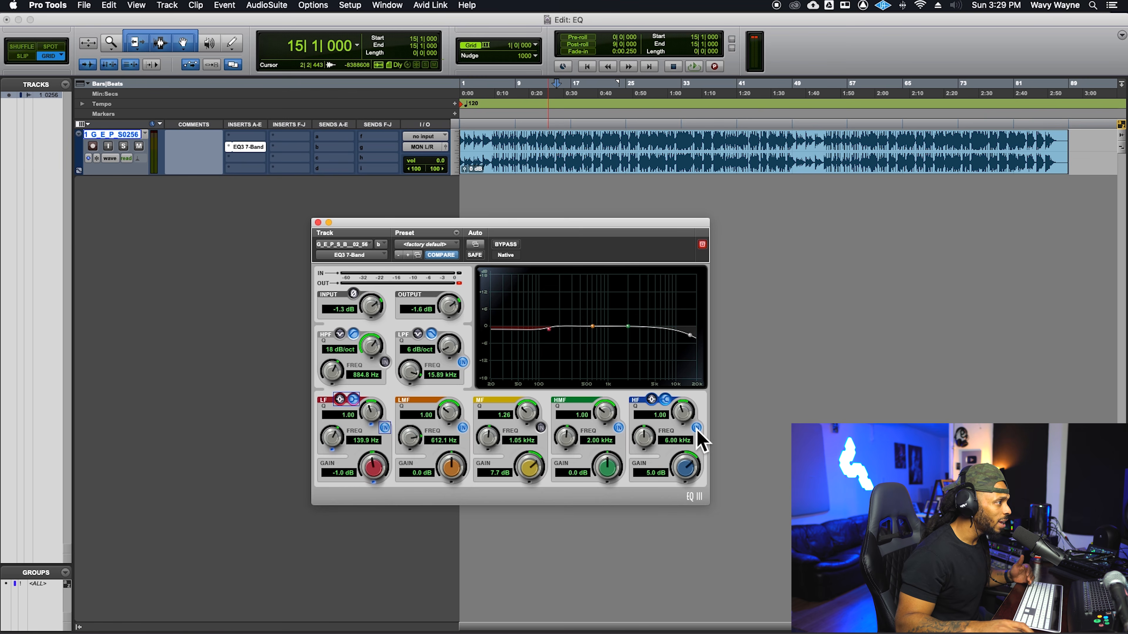
left_click(696, 428)
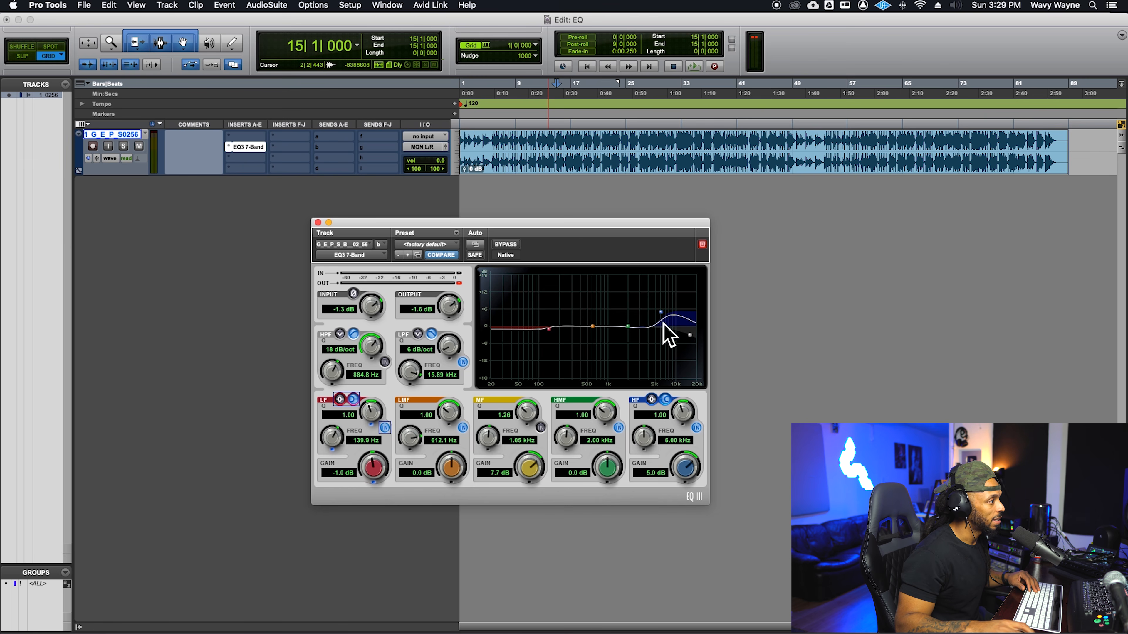
left_click_drag(680, 479, 686, 462)
key("space")
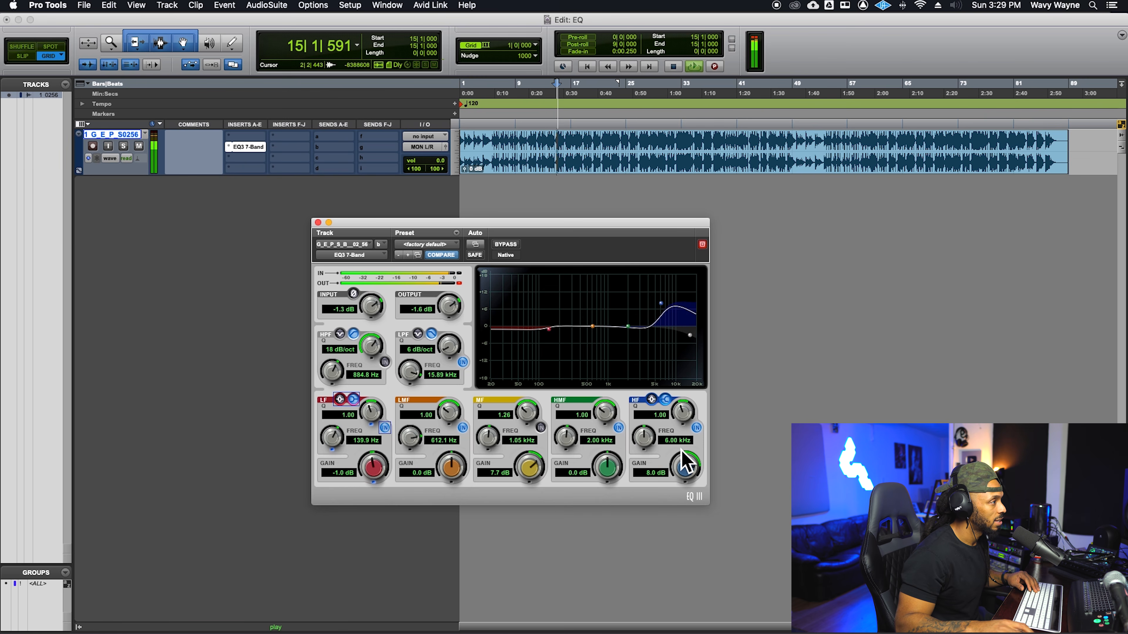
Cut the HF shelf to about -8.7 dB during playback, and settle it at about -1.1 dB and 7.23 kHz.
left_click_drag(680, 444, 660, 537)
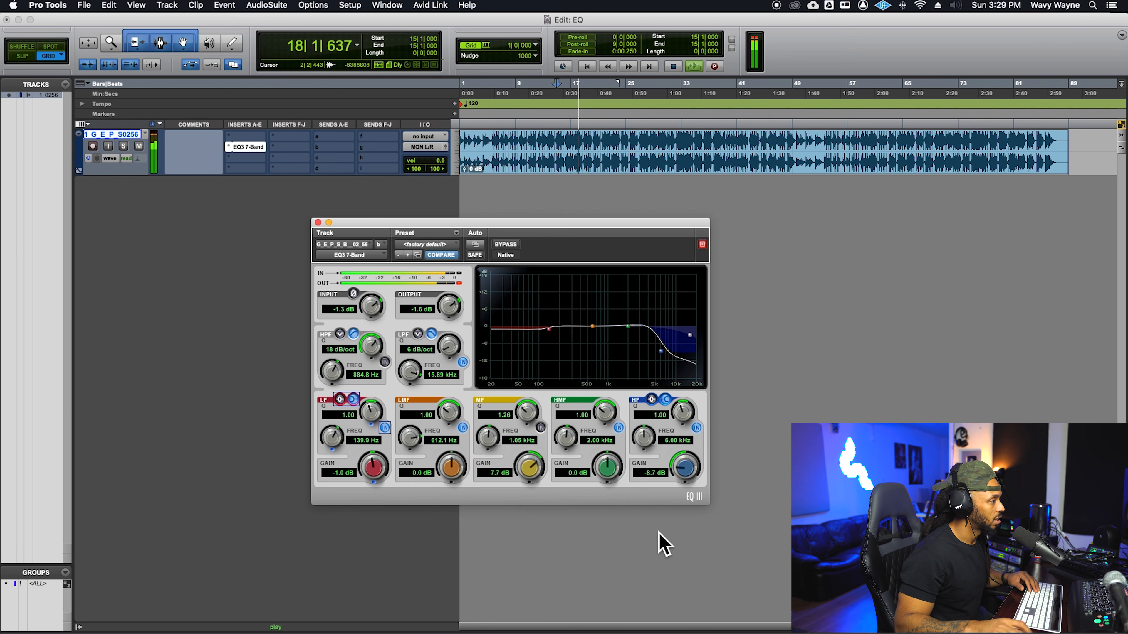
left_click_drag(645, 437, 705, 443)
key("space")
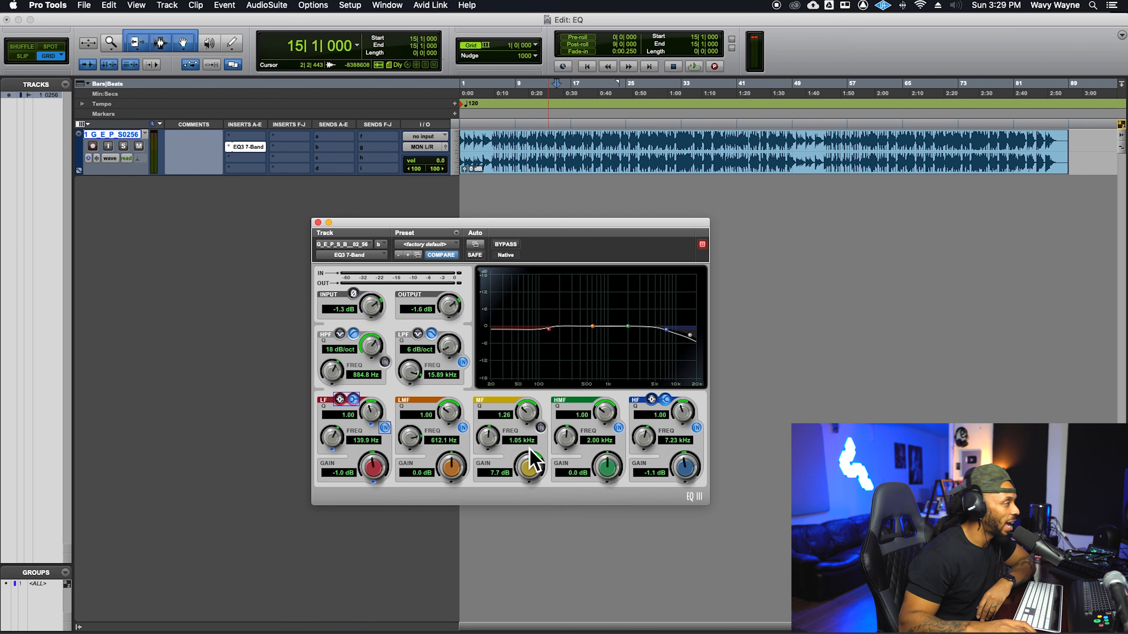
Switch on the MF band and shape it to about 5.9 dB at 353.6 Hz with a Q of about 0.73 during playback.
left_click(540, 428)
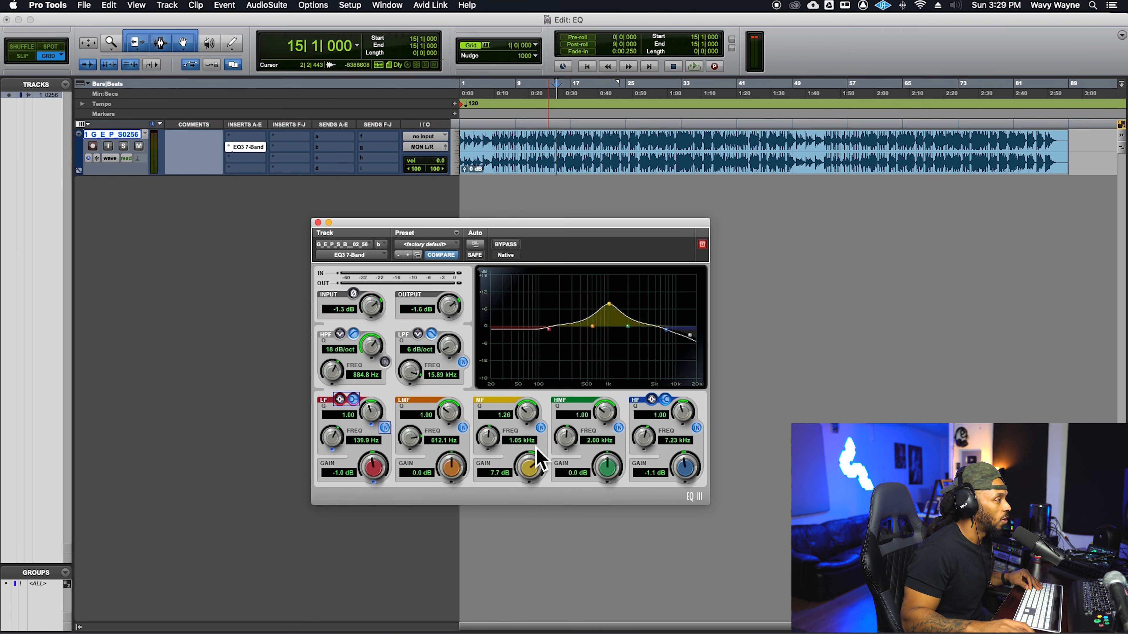
left_click_drag(500, 447, 478, 501)
key("space")
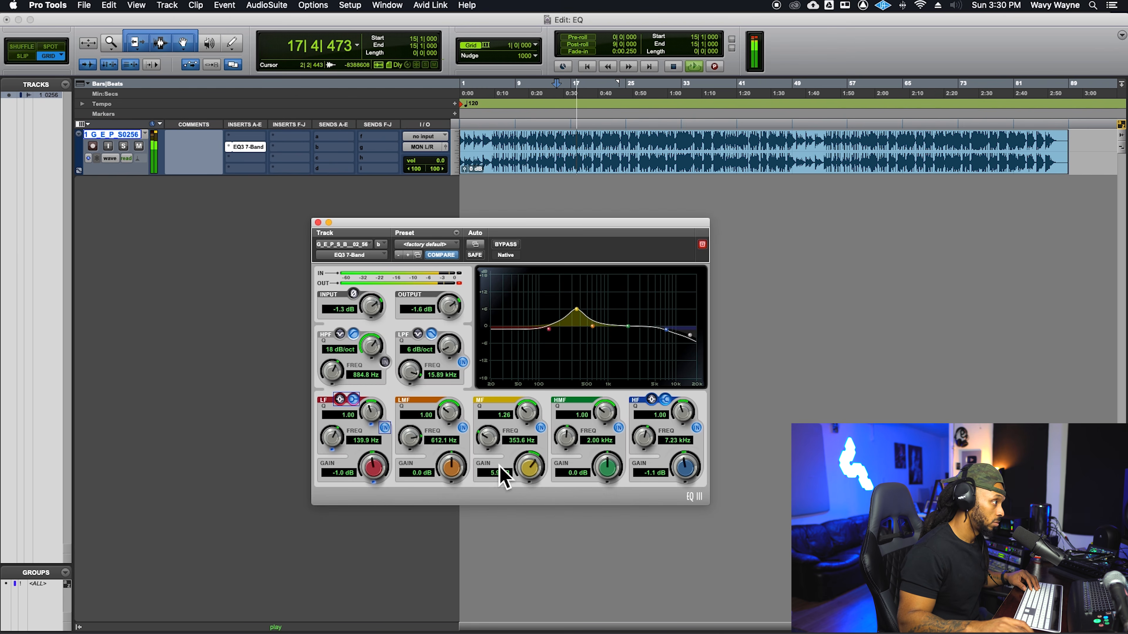
mouse_move(539, 408)
left_mouse_down()
mouse_move(546, 396)
mouse_move(533, 428)
left_mouse_up()
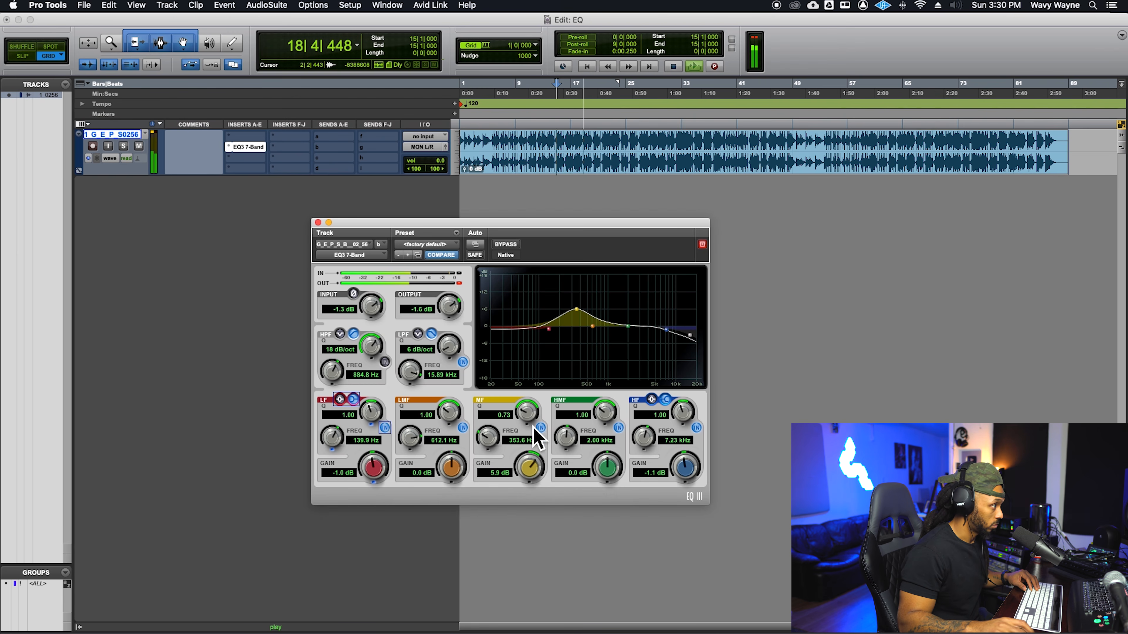
Move the MF band to about 812.3 Hz and boost it to 11.0 dB with a wide Q of 0.10, auditioning the track.
left_click_drag(531, 468, 533, 482)
left_click_drag(487, 443, 498, 430)
key("space")
key("space")
key("space")
mouse_move(533, 465)
left_mouse_down()
mouse_move(529, 430)
mouse_move(528, 469)
left_mouse_up()
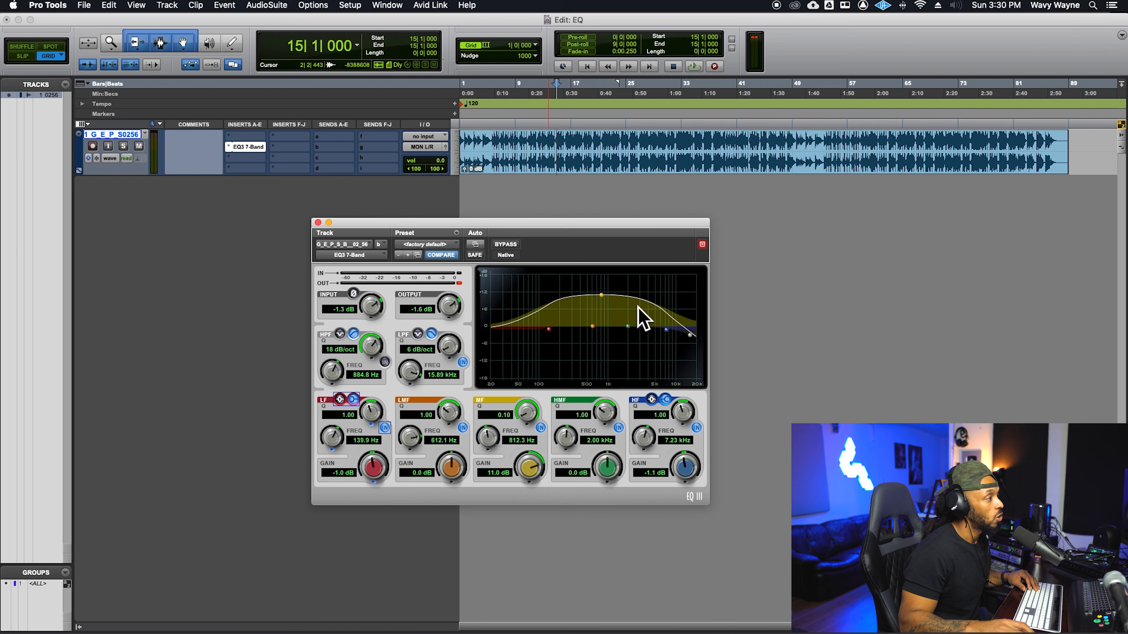
Lower the MF boost to about 5.0 dB, trying Q values of about 3.67 and 5.43 with playback before settling on 1.55.
left_click_drag(534, 419, 541, 356)
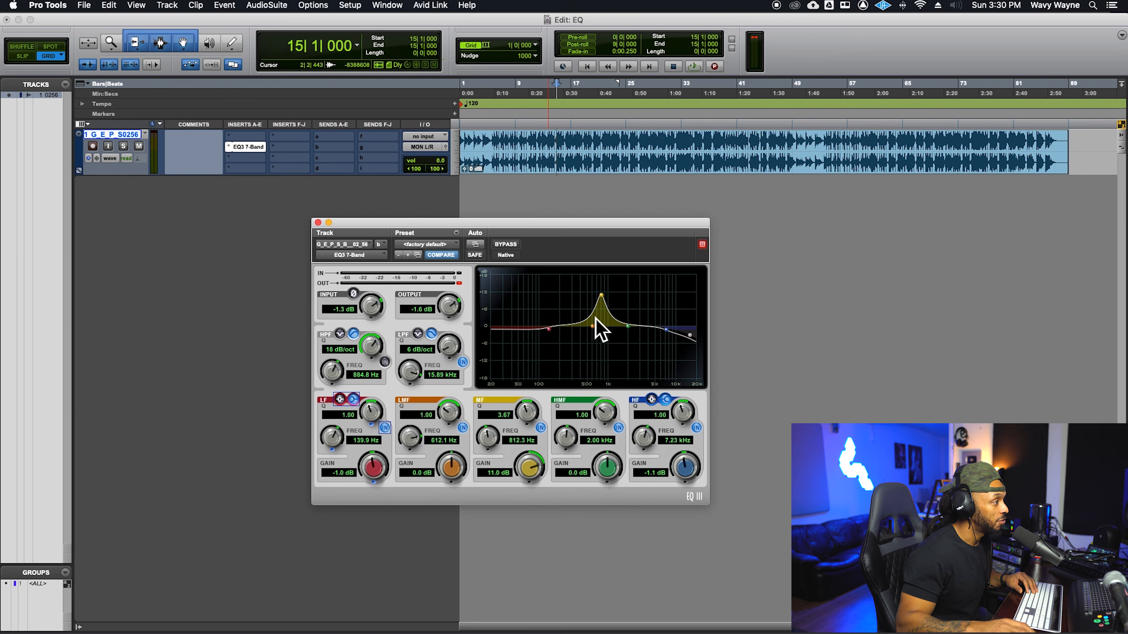
key("space")
left_click_drag(537, 472, 541, 511)
mouse_move(536, 429)
left_mouse_down()
mouse_move(514, 447)
mouse_move(515, 475)
mouse_move(521, 414)
left_mouse_up()
key("space")
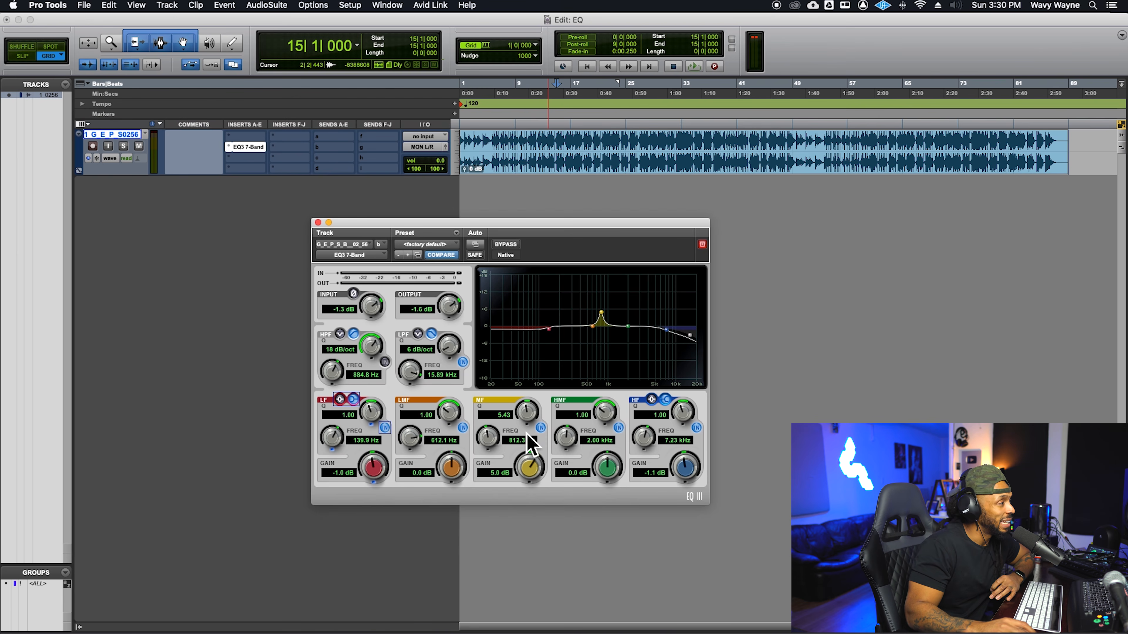
left_click_drag(531, 445, 533, 469)
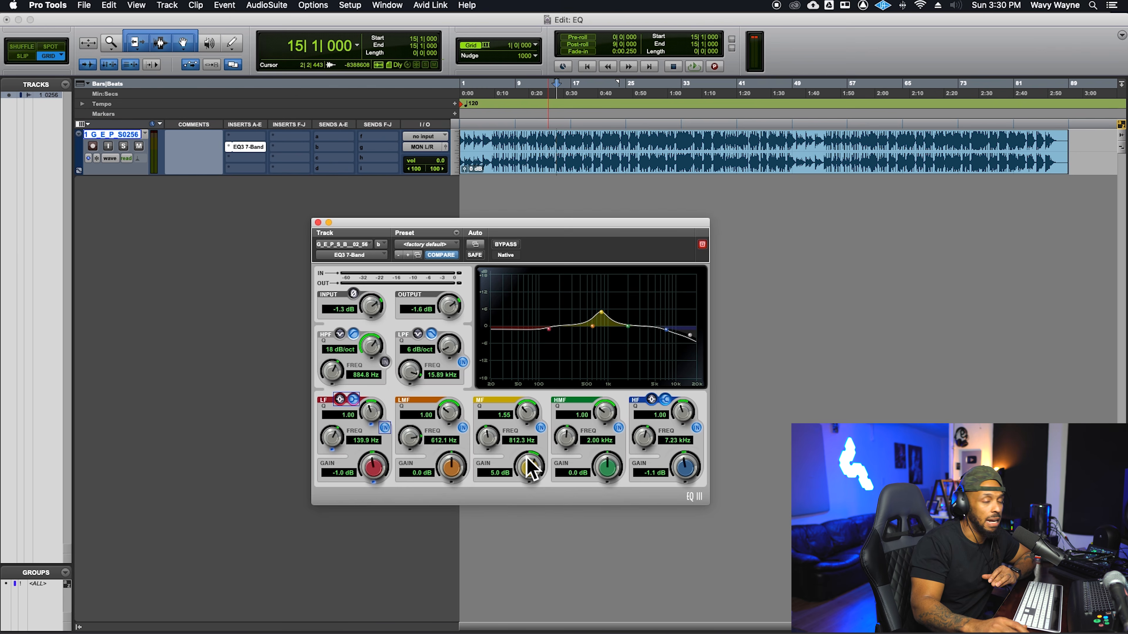
Switch off the HF band, the low-pass filter and the LF band, leaving the MF boost as the only shaping.
left_click(697, 428)
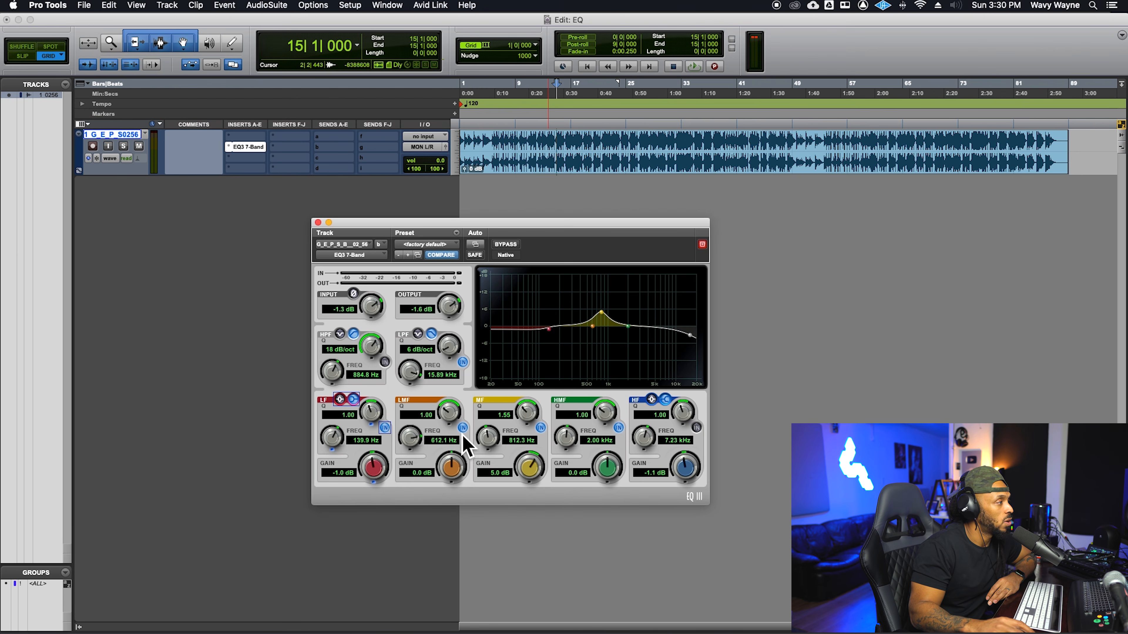
left_click(462, 363)
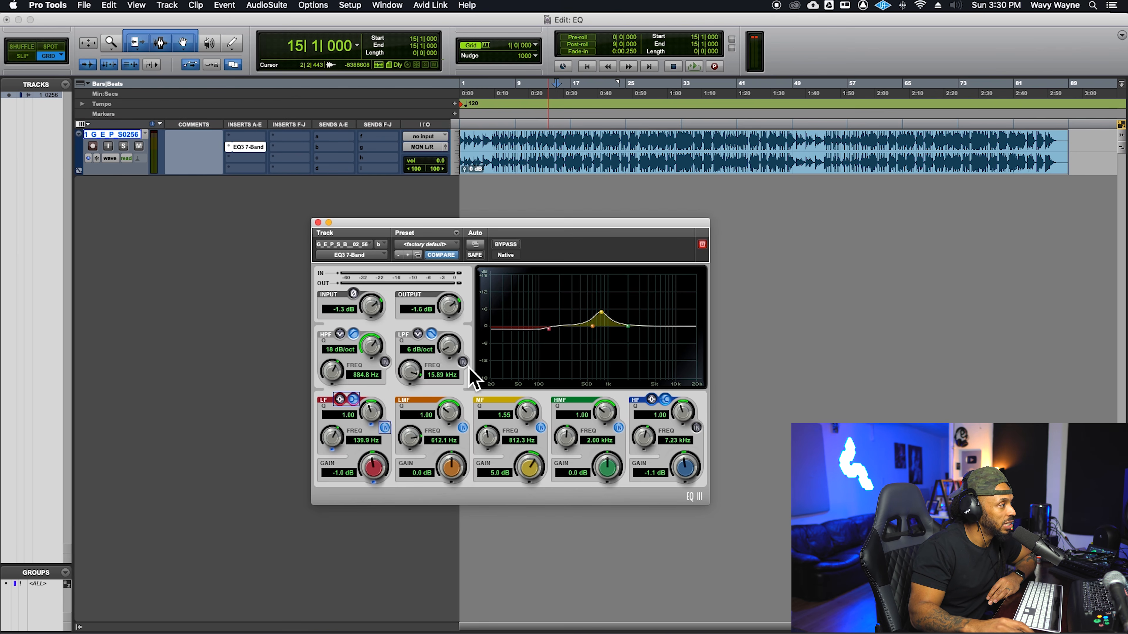
left_click(386, 428)
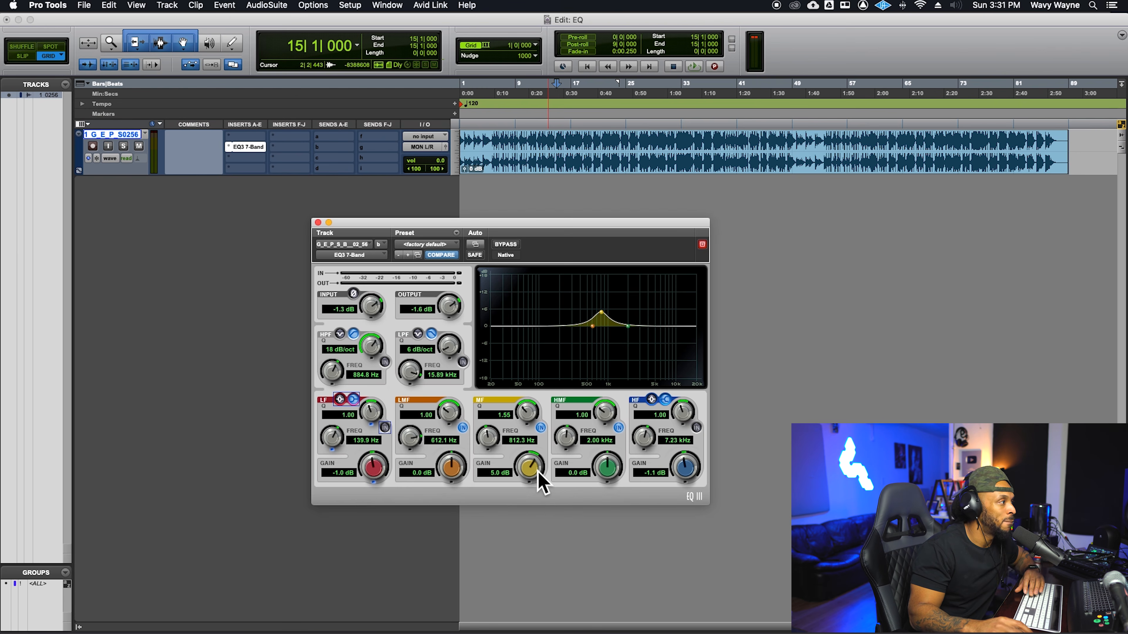
Boost the MF band about 8.4 dB at 2.01 kHz, and turn it into a narrow -7.5 dB cut at 1.75 kHz with Q 10.00.
left_click_drag(537, 463, 540, 457)
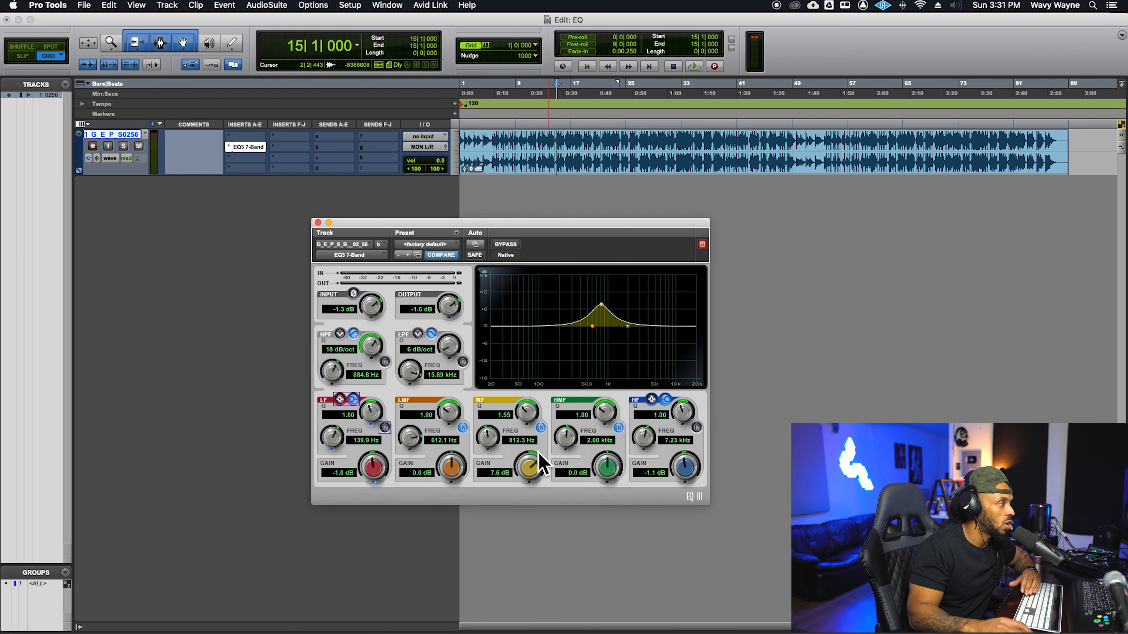
left_click_drag(542, 462, 497, 437)
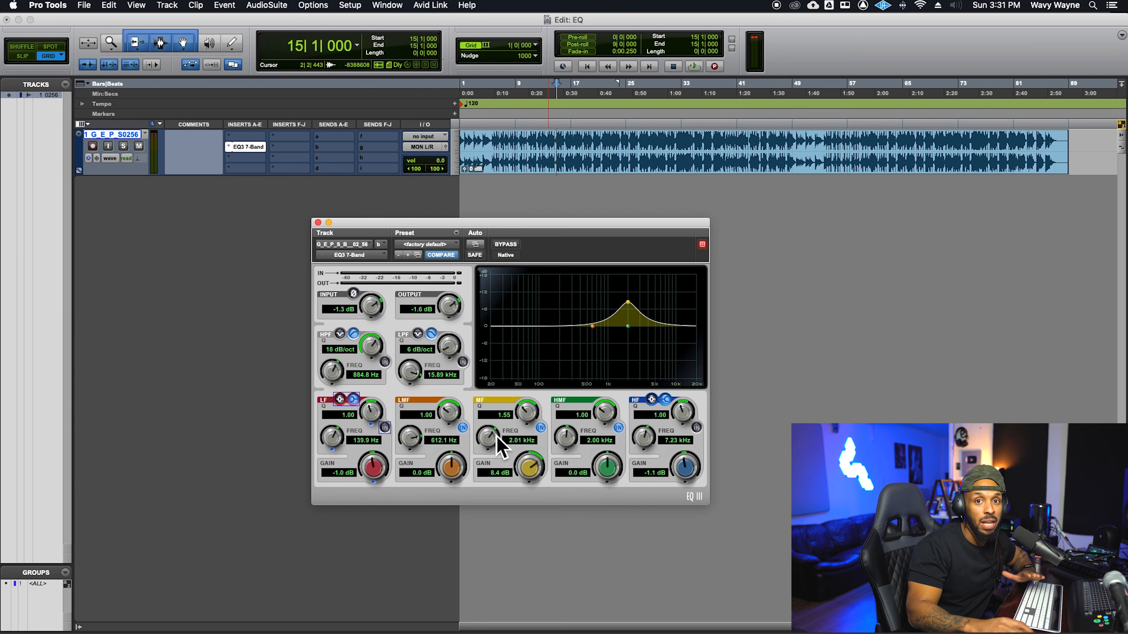
left_click_drag(495, 443, 526, 545)
left_click_drag(537, 420, 547, 393)
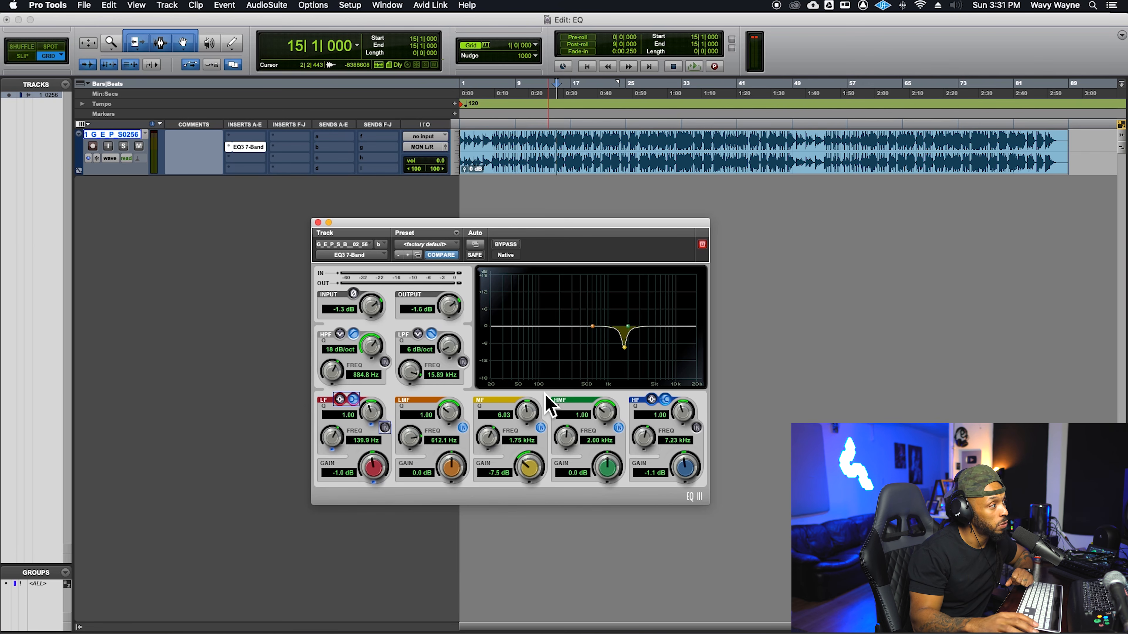
left_click_drag(538, 413, 618, 277)
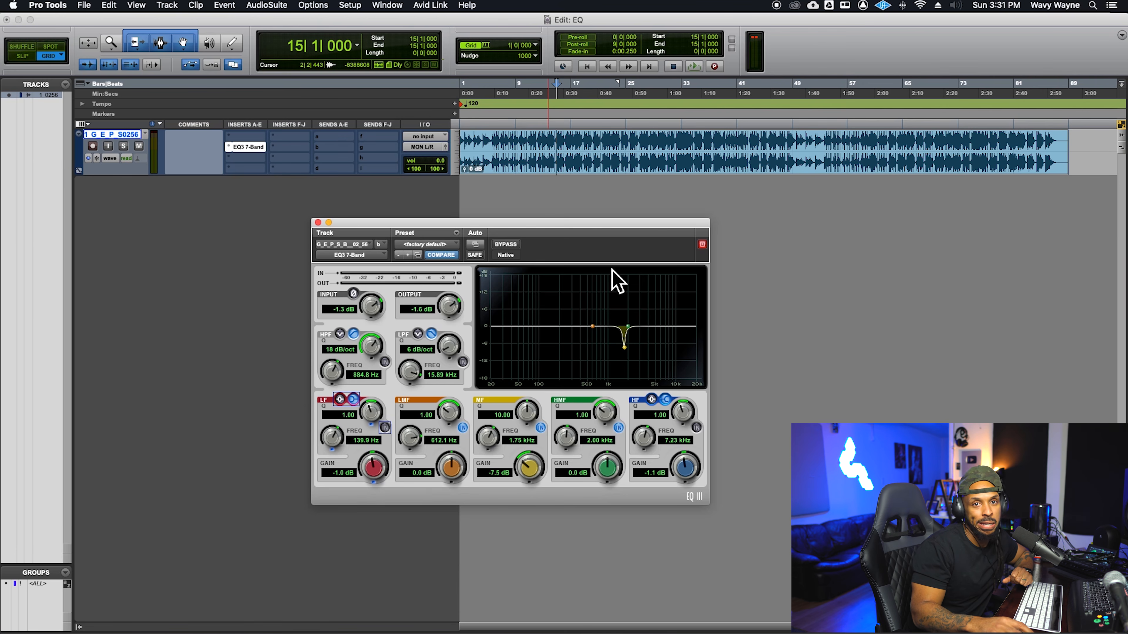
Reshape the MF band into an 8.4 dB boost at about 1.60 kHz with Q 1.40, auditioning the track.
left_click_drag(524, 433, 494, 448)
key("space")
key("space")
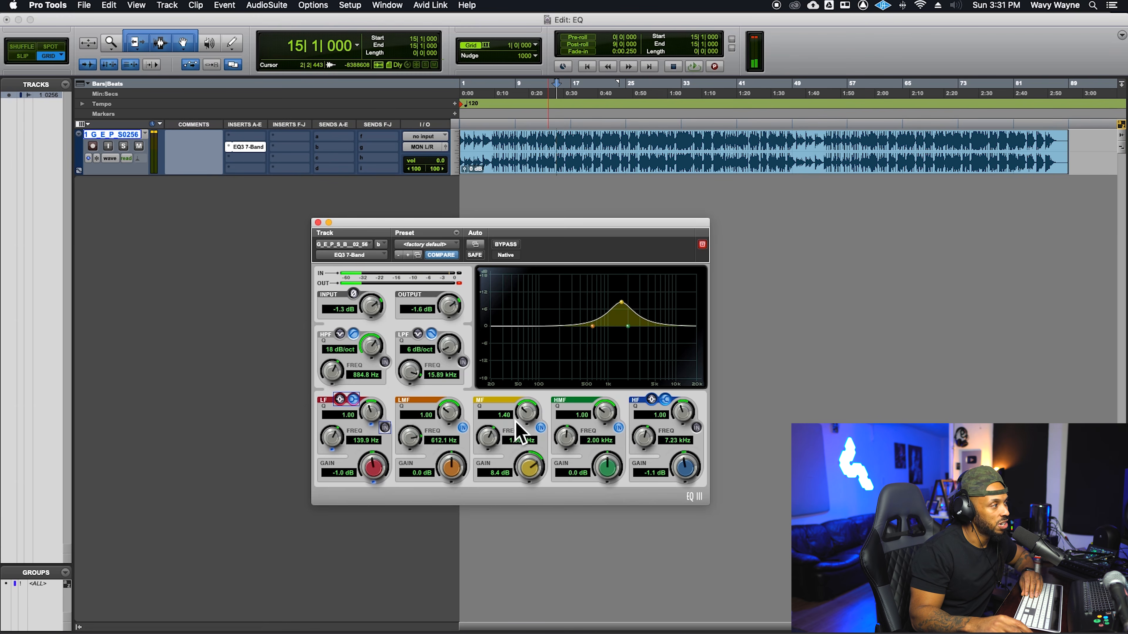
Turn the MF boost into a -5.0 dB cut during playback and narrow it to Q 7.16.
key("space")
mouse_move(529, 471)
left_mouse_down()
mouse_move(529, 512)
mouse_move(528, 493)
left_mouse_up()
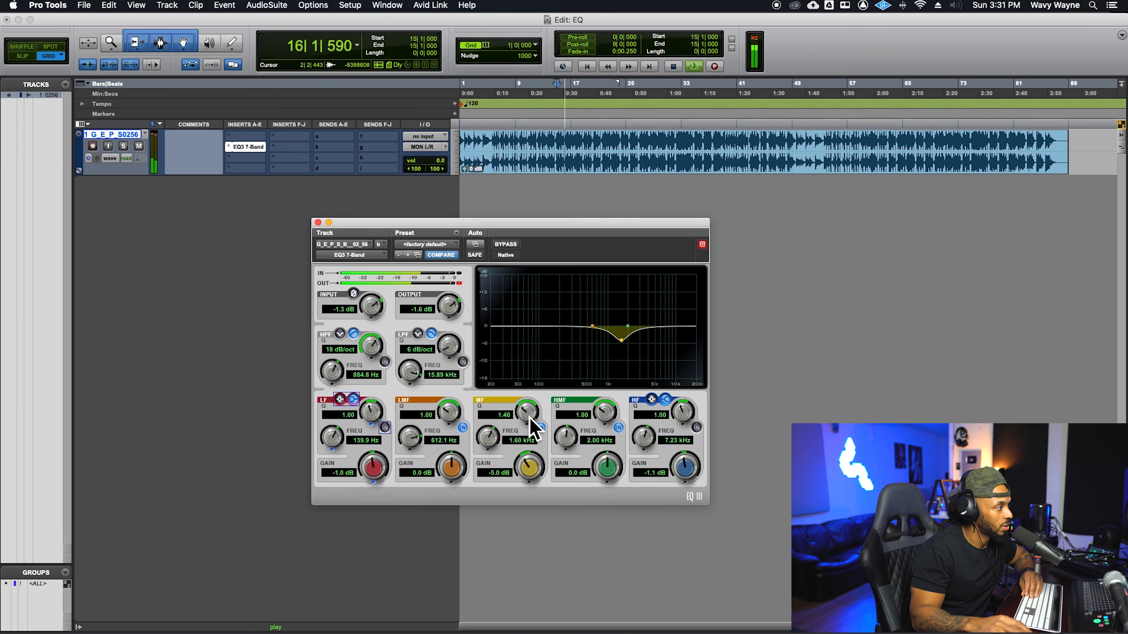
left_click_drag(529, 411, 537, 379)
key("space")
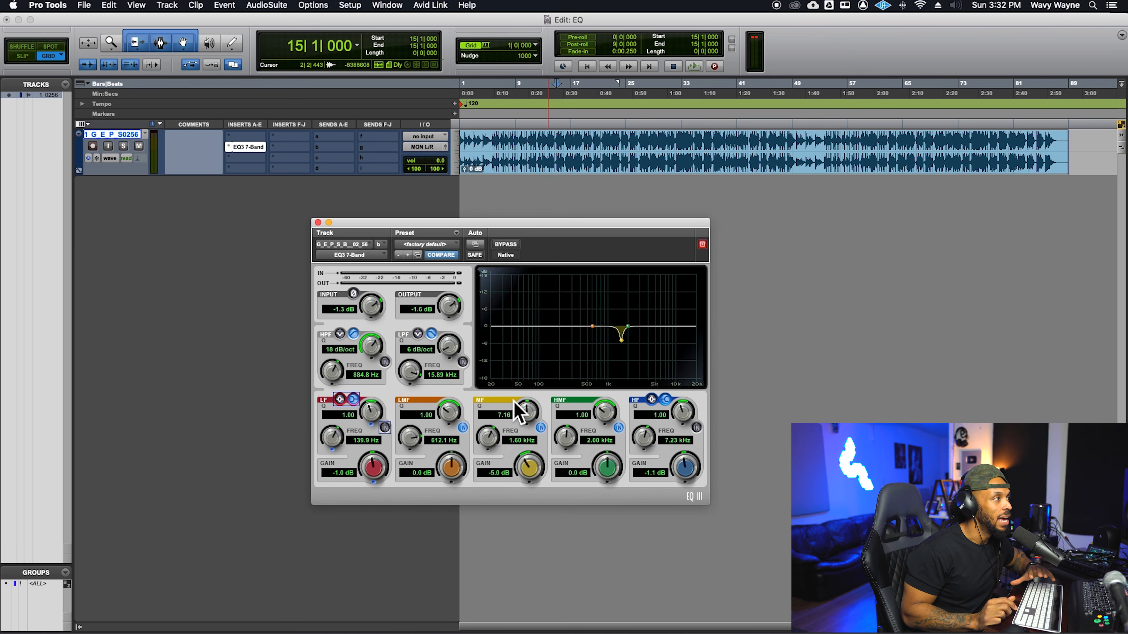
Widen the MF cut to Q 2.21 and lower its frequency to about 1.35 kHz with the band isolated.
left_click_drag(514, 401, 521, 444)
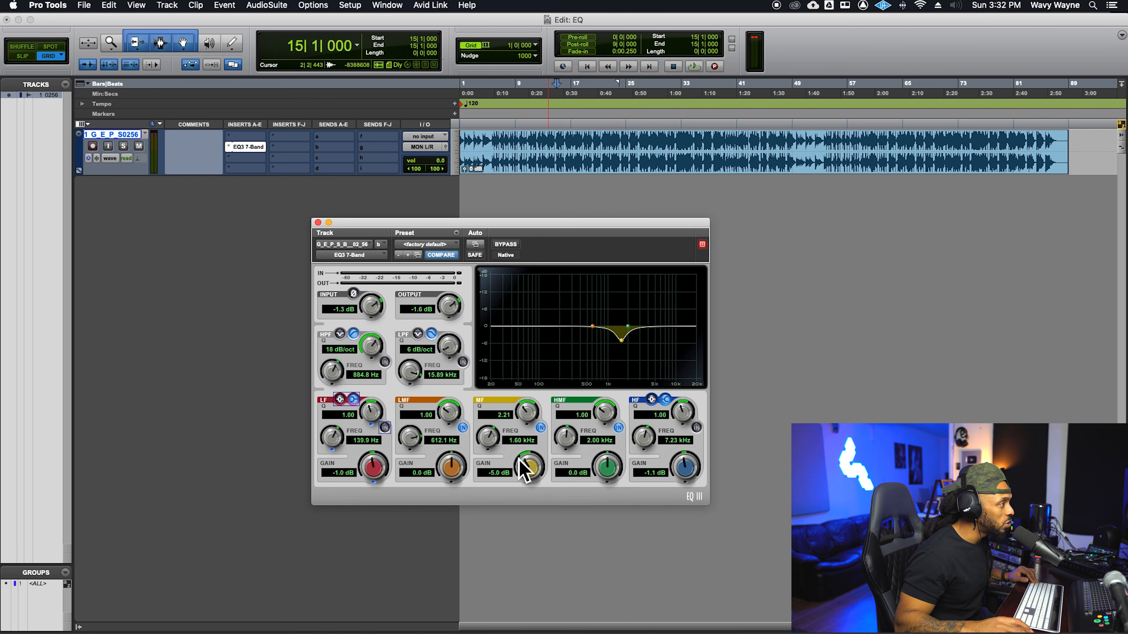
left_click_drag(492, 448, 491, 446)
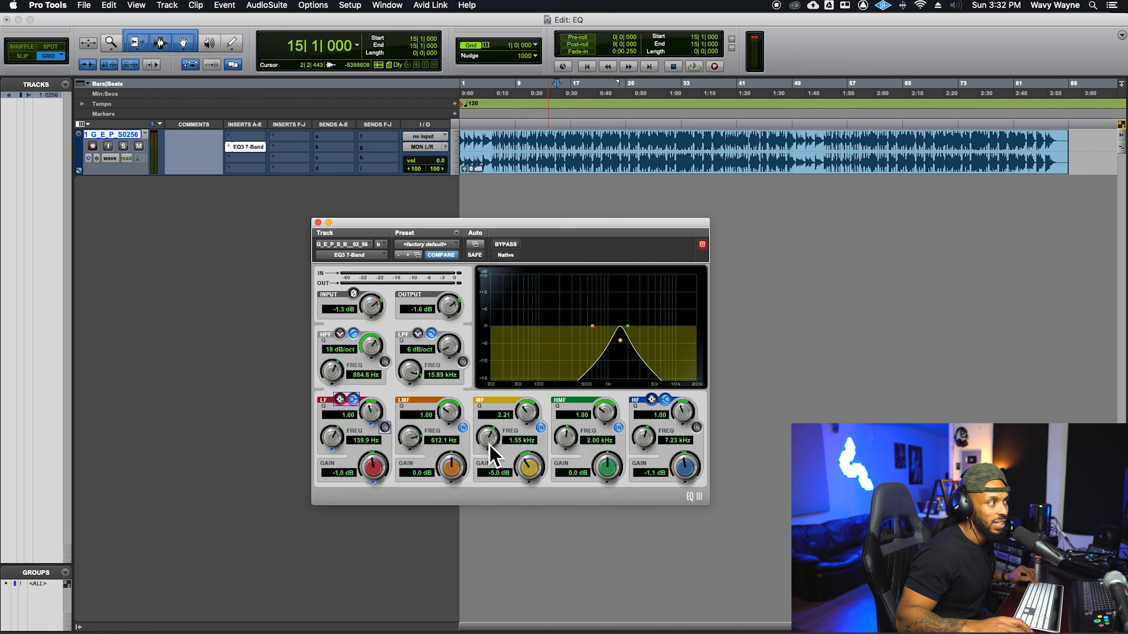
left_click_drag(490, 444, 488, 447)
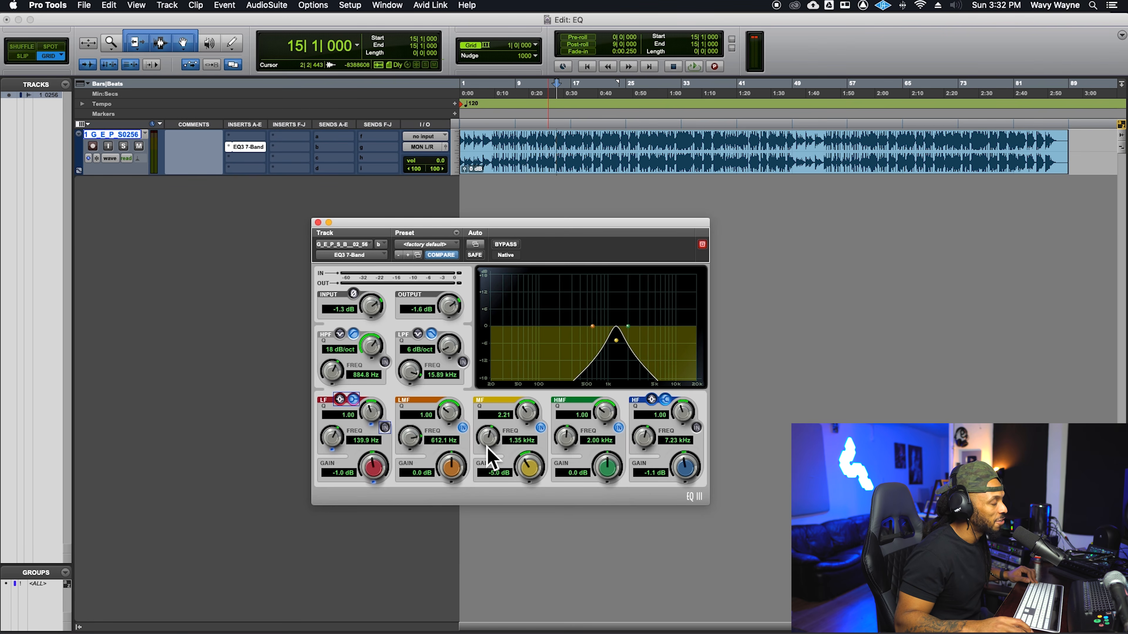
Sweep the MF cut down to about 795.5 Hz during playback, and lower it to about 524.9 Hz with playback stopped.
key("space")
left_click_drag(491, 446, 450, 481)
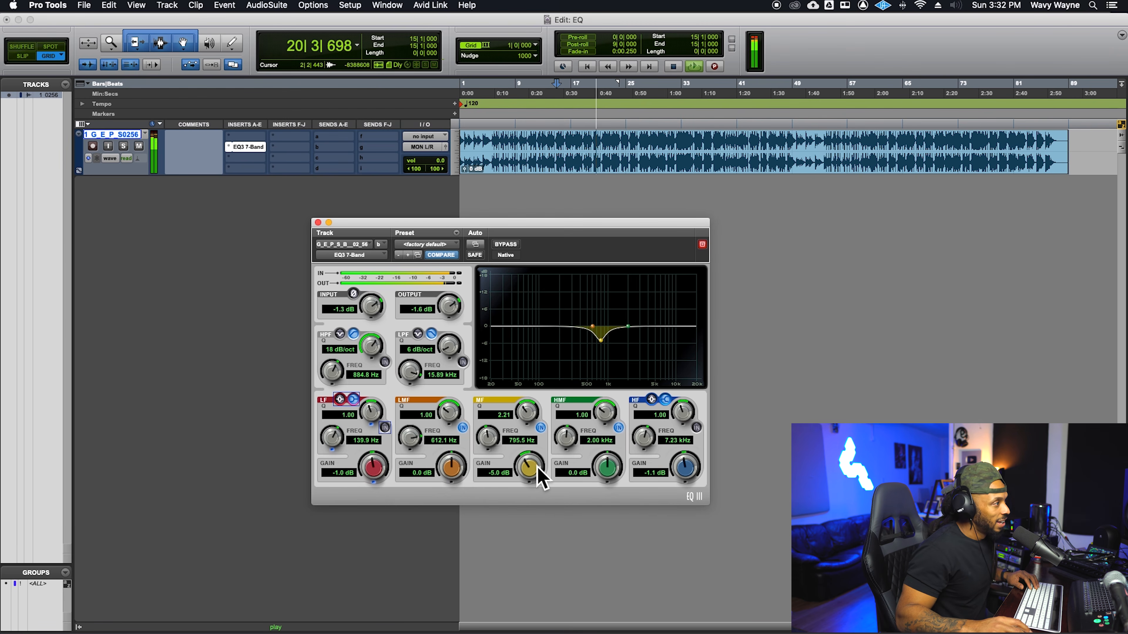
key("space")
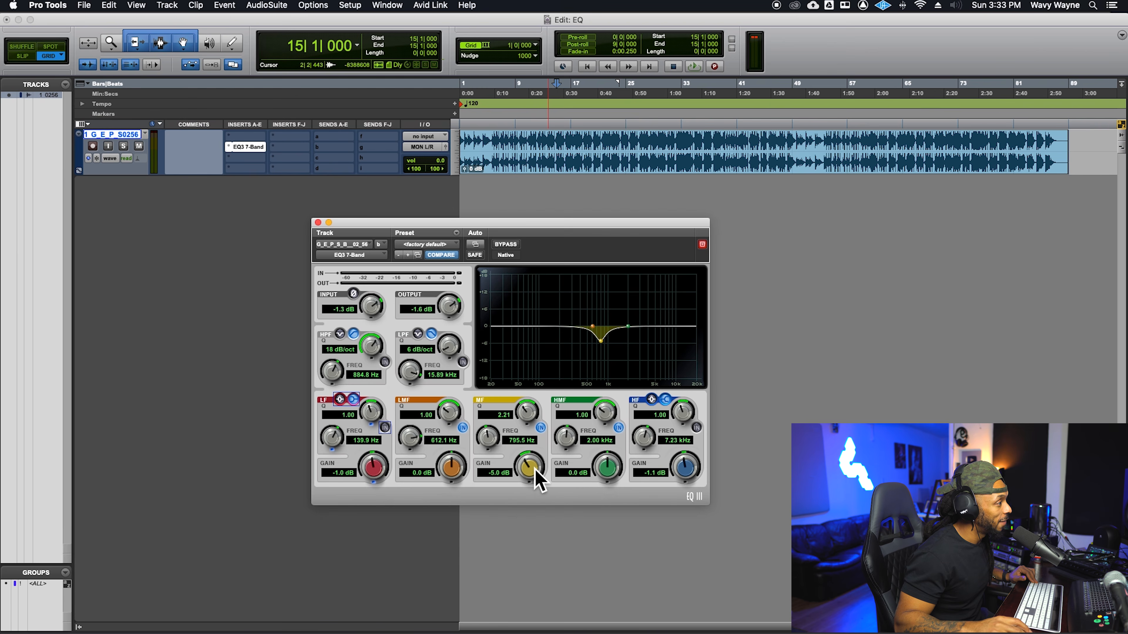
left_click_drag(499, 445, 486, 474)
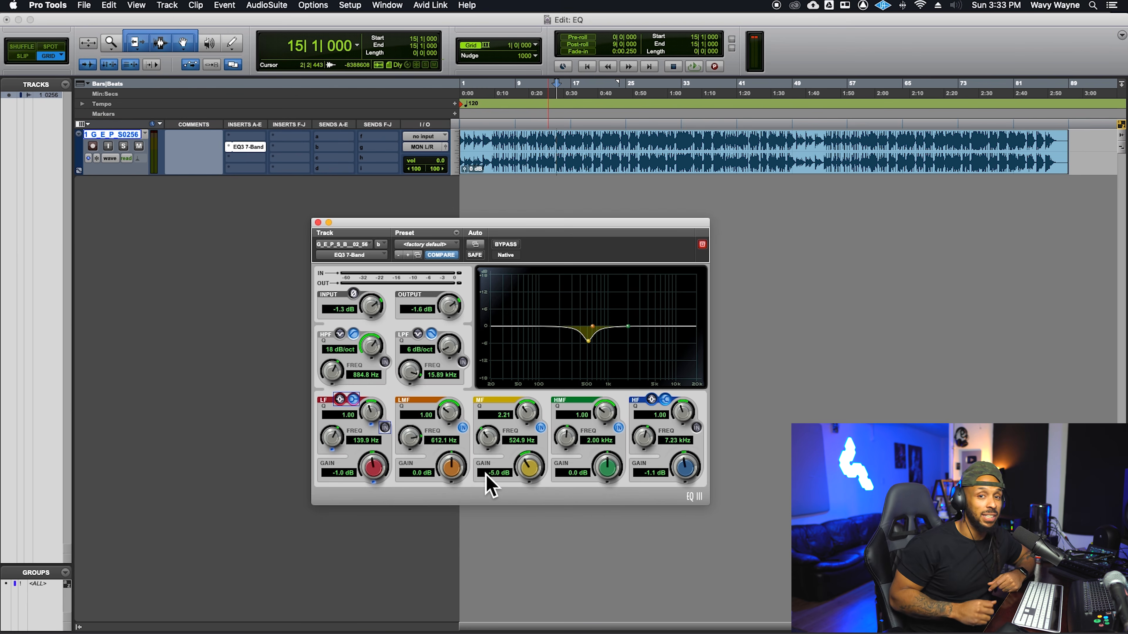